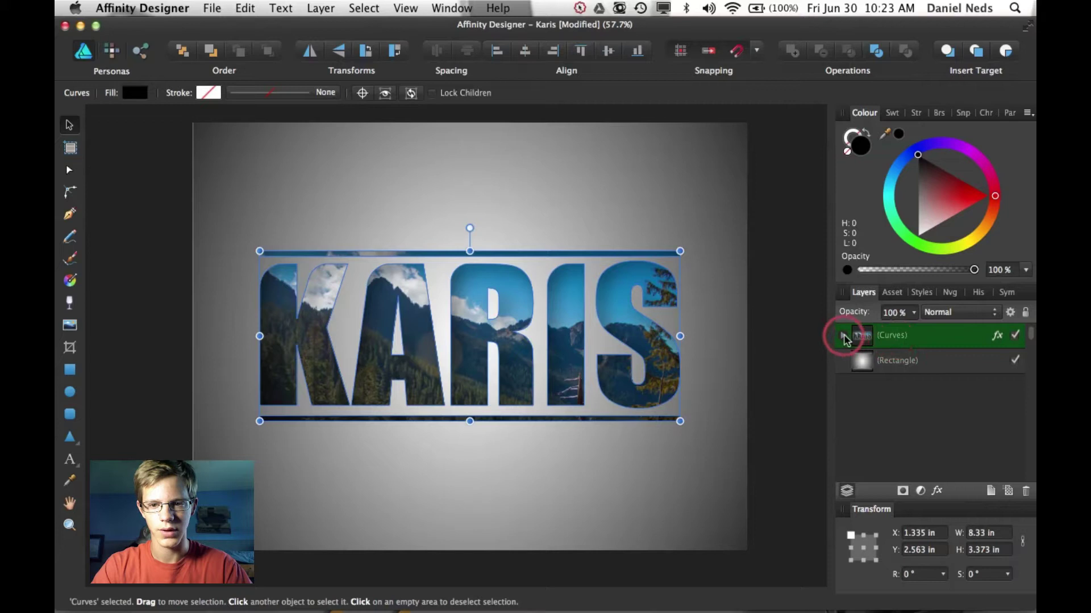
Expand the KARIS curves group to reveal the _MG_1184 photo layer and rename it.
{"action": "left_click", "coordinate": [843, 336]}
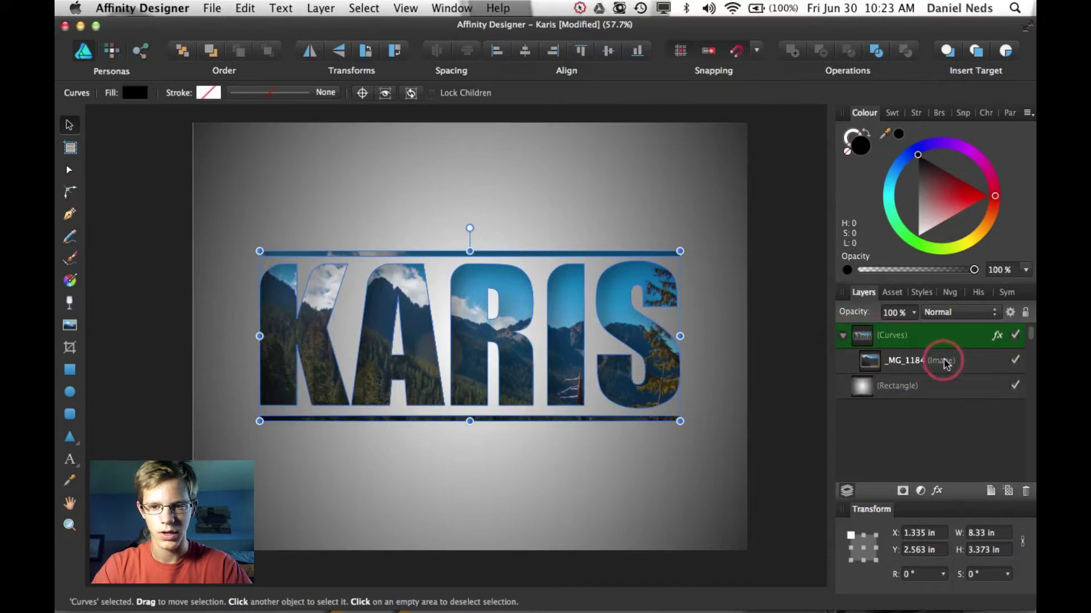
{"action": "left_click", "coordinate": [944, 363]}
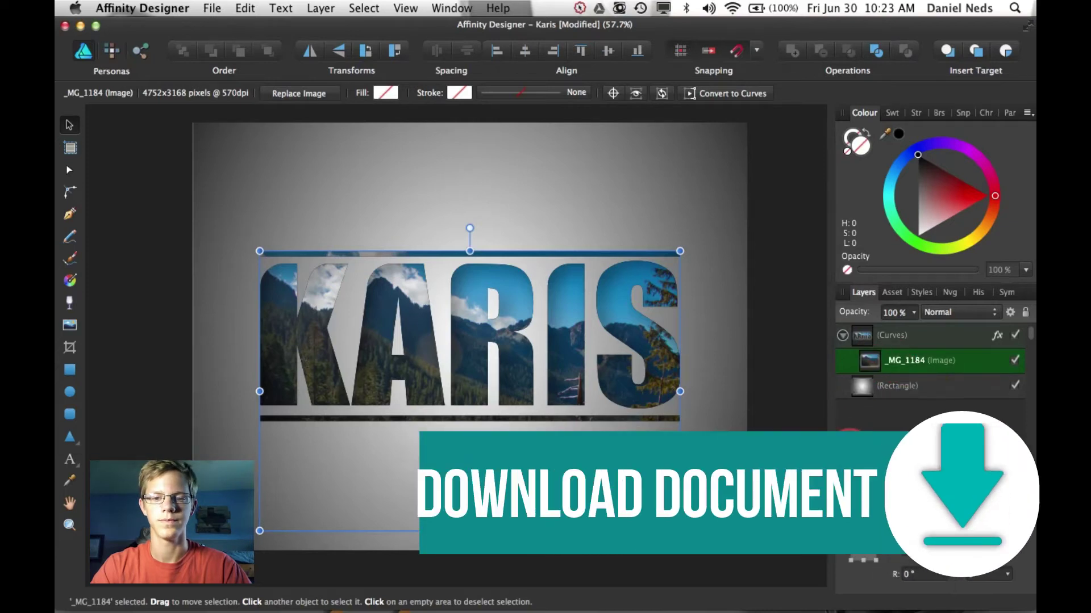
{"action": "left_click_drag", "start_coordinate": [889, 415], "coordinate": [886, 414]}
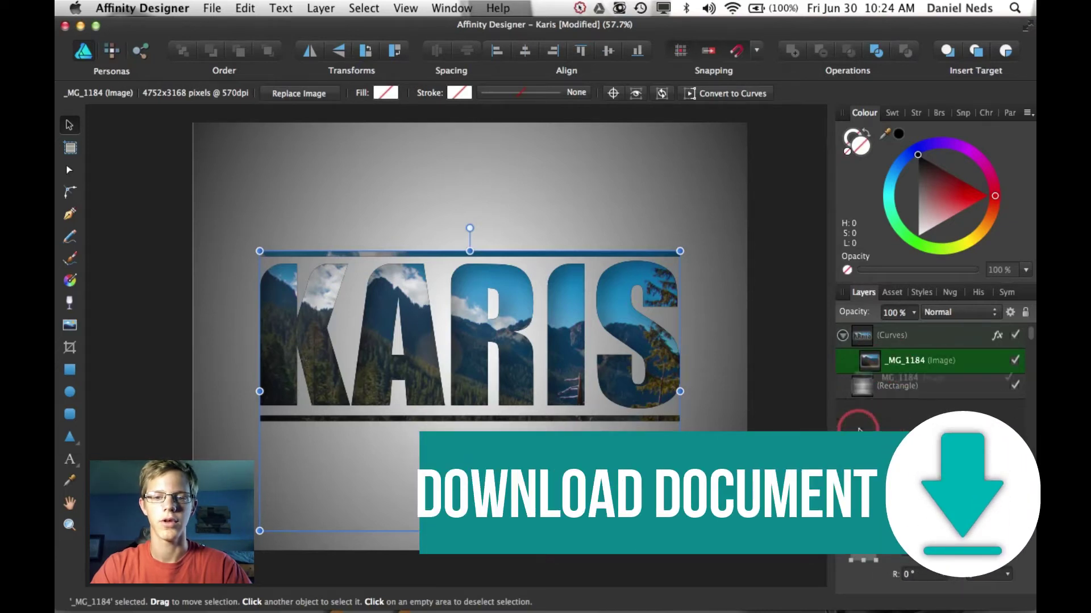
{"action": "double_click", "coordinate": [902, 364]}
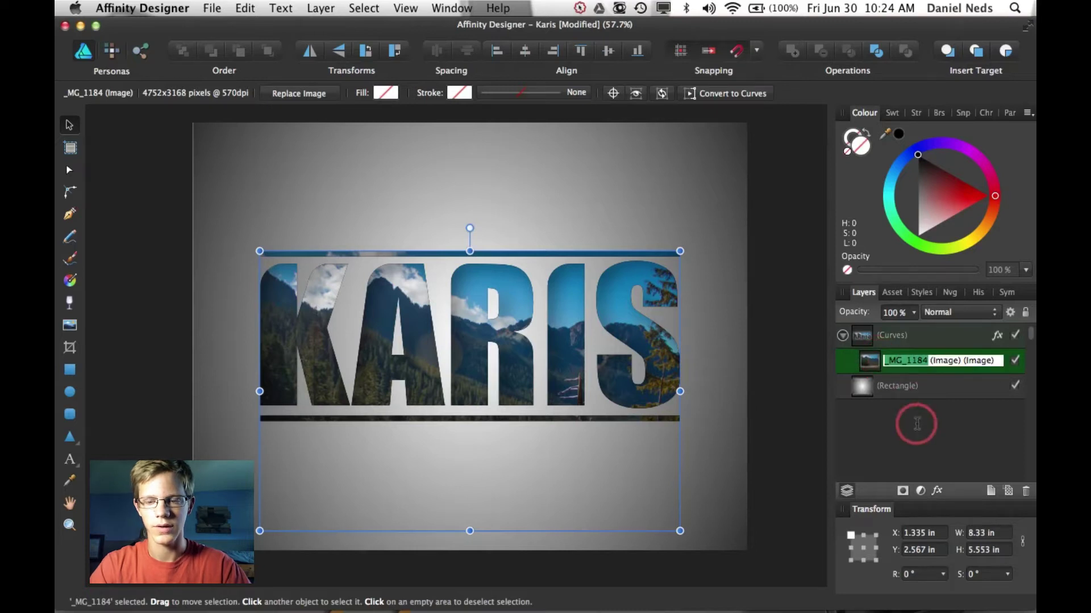
{"action": "left_click", "coordinate": [872, 458]}
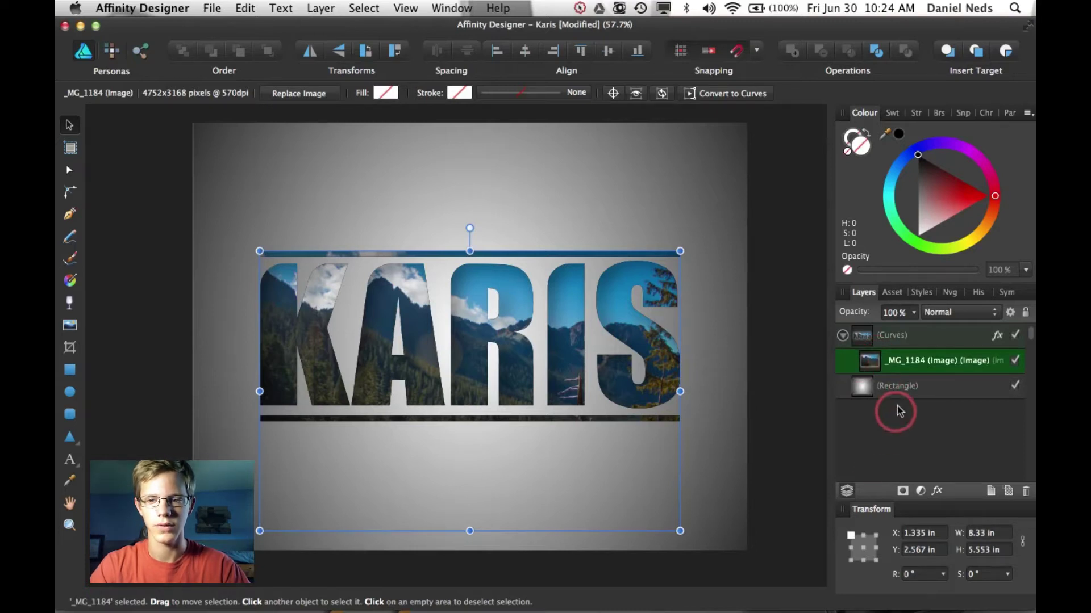
{"action": "left_click", "coordinate": [866, 363]}
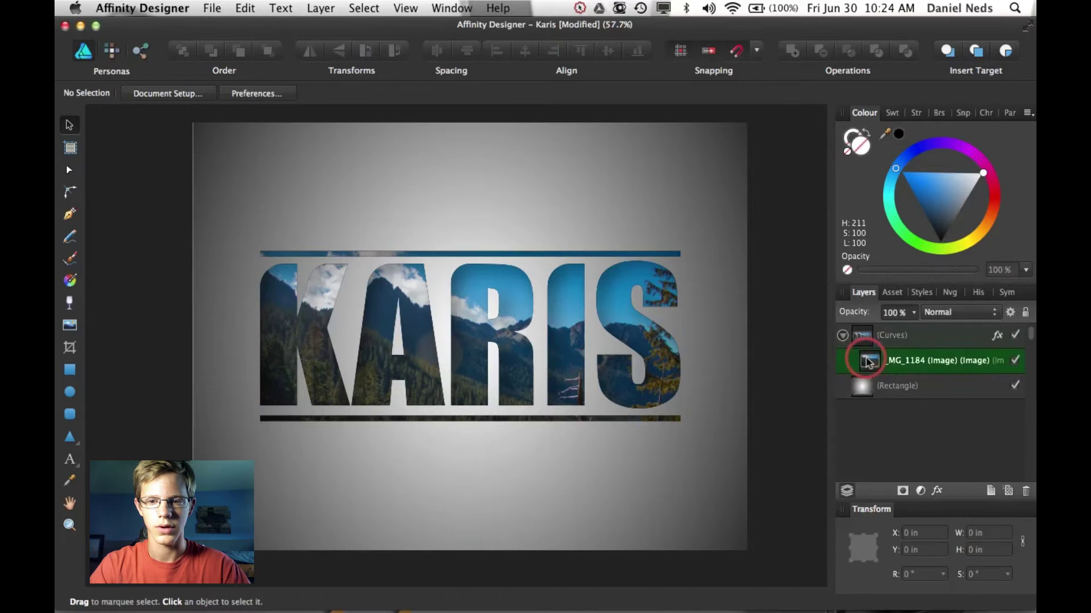
Move the _MG_1184 photo above the KARIS group and delete the KARIS lettering.
{"action": "left_click", "coordinate": [867, 365]}
{"action": "left_click_drag", "start_coordinate": [867, 365], "coordinate": [859, 318]}
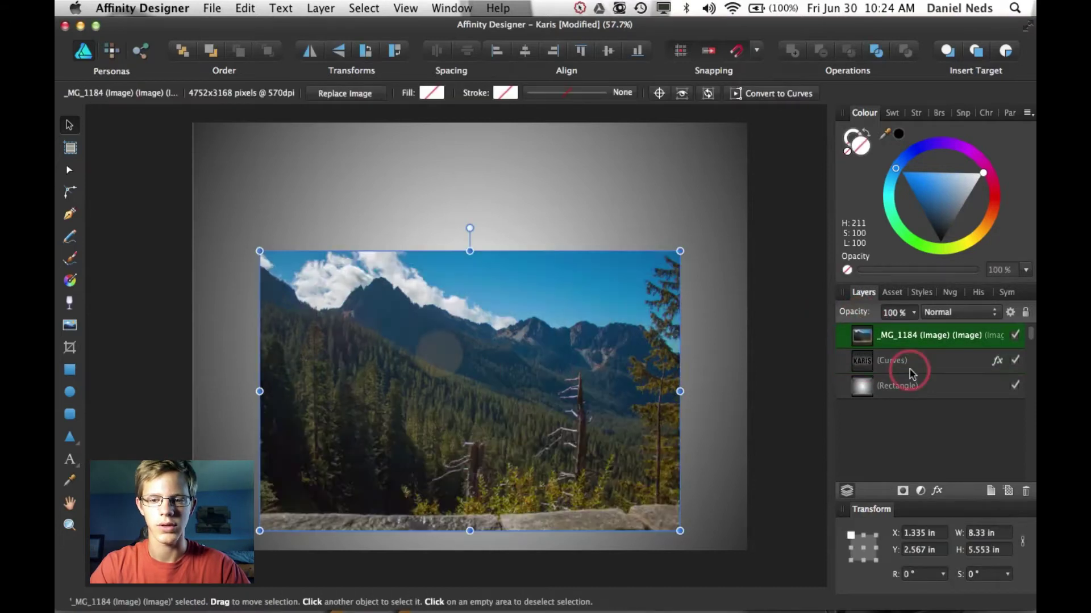
{"action": "left_click", "coordinate": [944, 363]}
{"action": "key", "text": "BackSpace"}
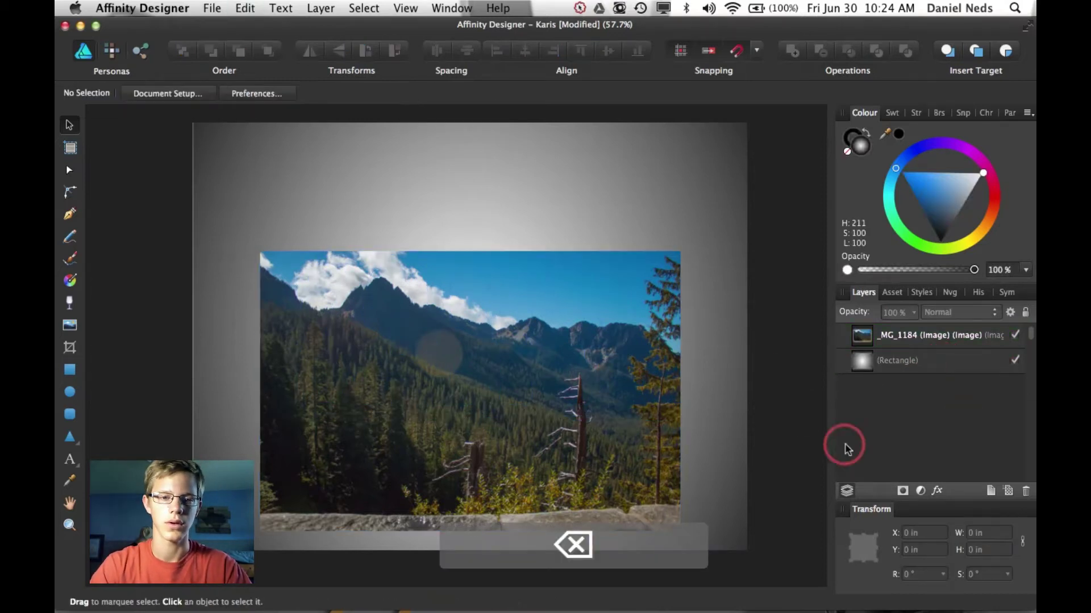
Hide the gray Rectangle backdrop, move the photo higher up the page, then hide the photo.
{"action": "scroll", "coordinate": [693, 451], "scroll_direction": "down", "scroll_amount": 2}
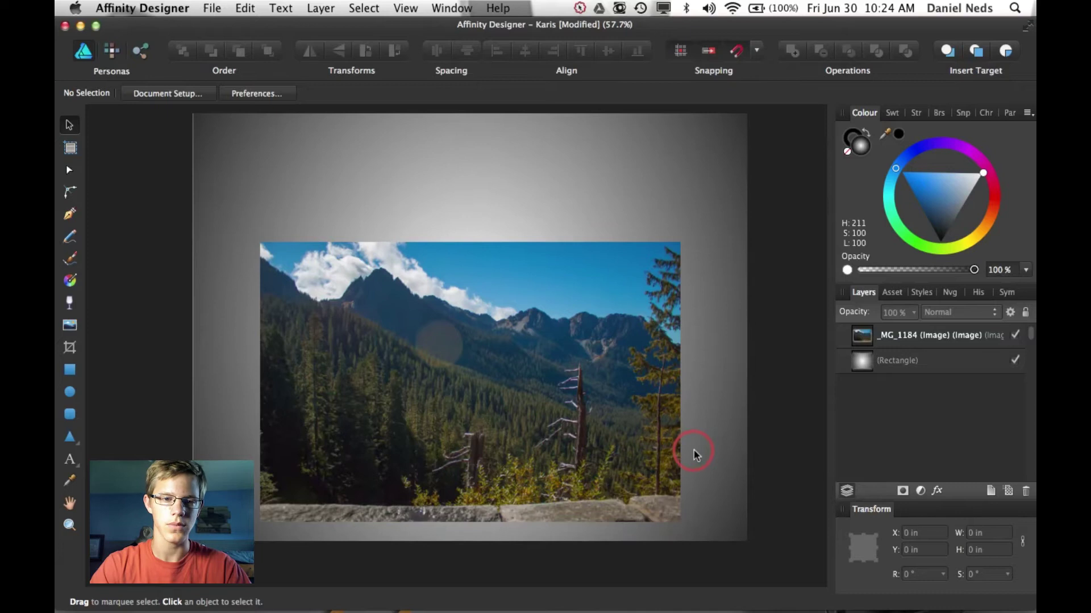
{"action": "left_click", "coordinate": [921, 363]}
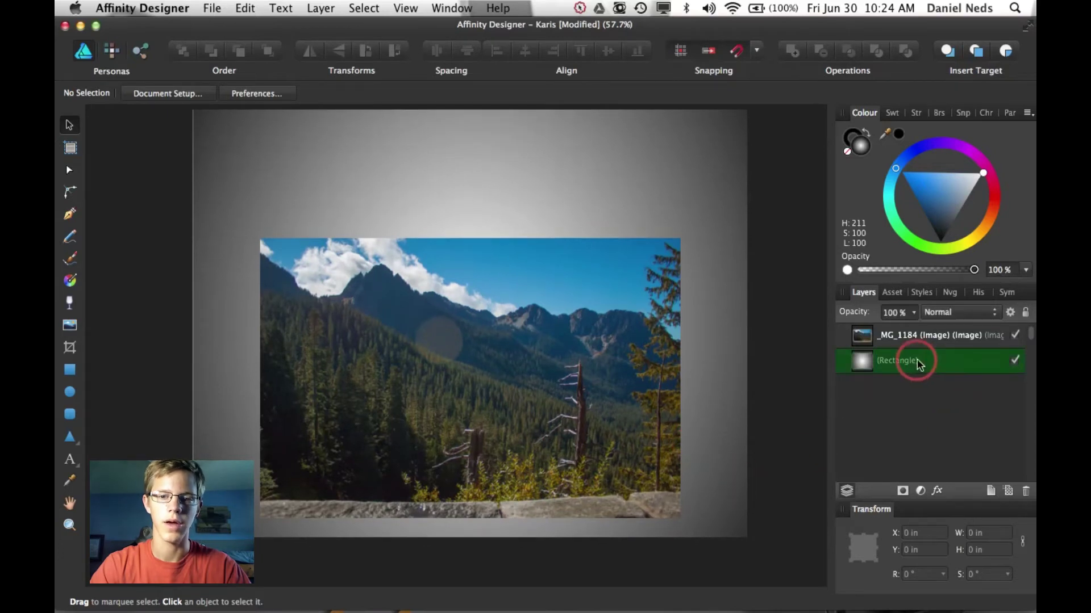
{"action": "left_click", "coordinate": [1014, 361]}
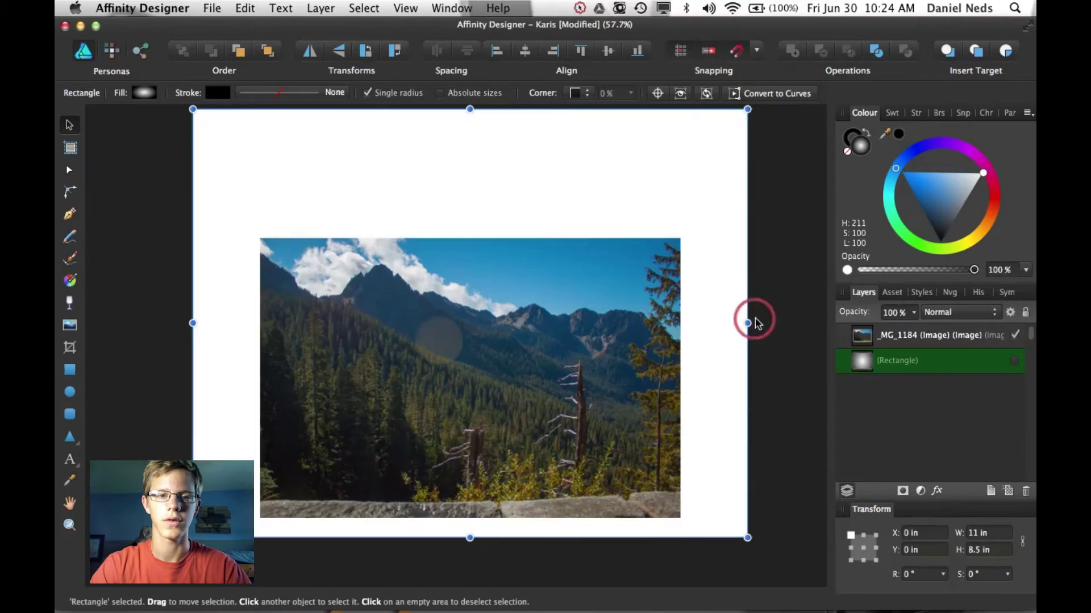
{"action": "left_click", "coordinate": [520, 391]}
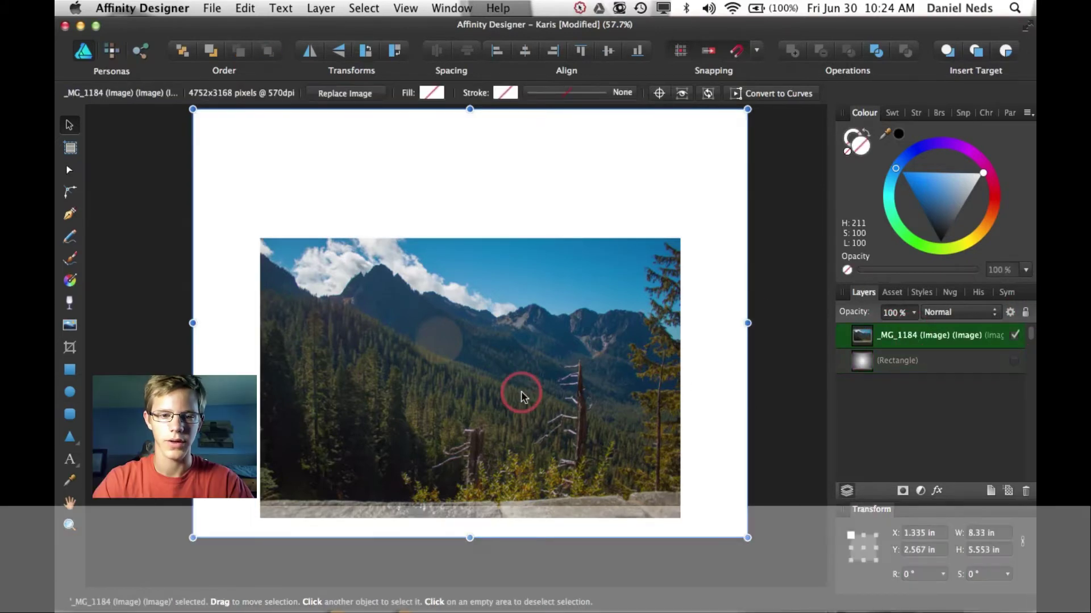
{"action": "left_click_drag", "start_coordinate": [521, 391], "coordinate": [519, 325]}
{"action": "scroll", "coordinate": [404, 311], "scroll_direction": "left", "scroll_amount": 1}
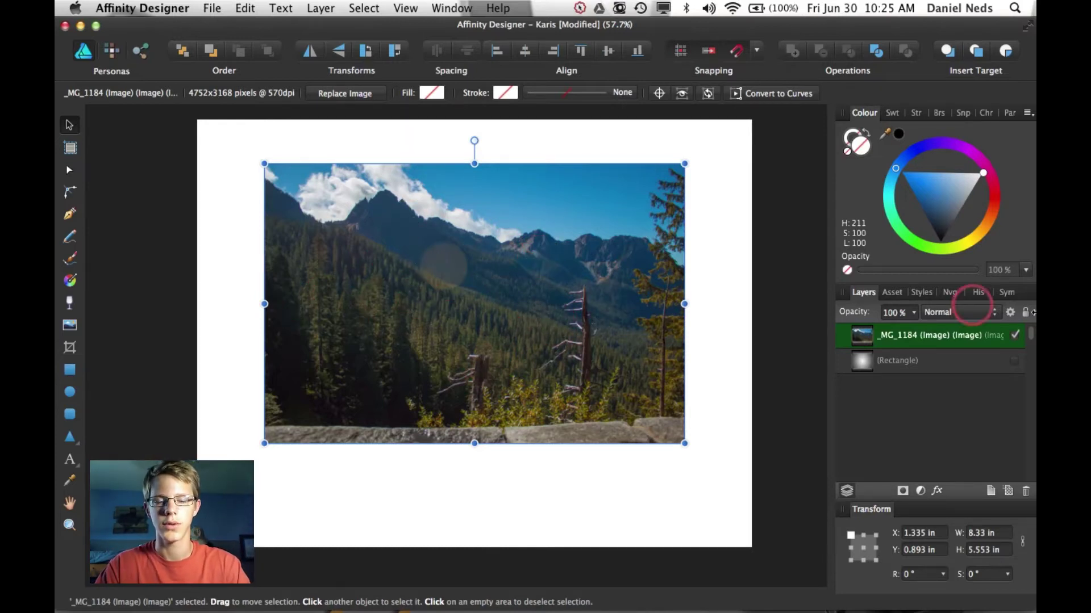
{"action": "left_click", "coordinate": [1016, 335]}
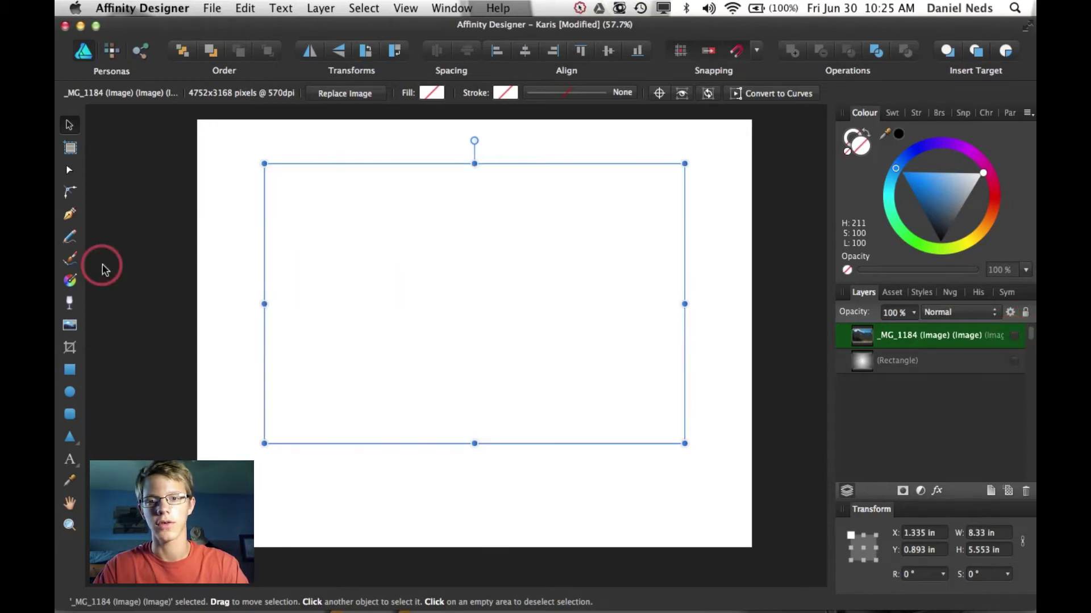
{"action": "left_click", "coordinate": [121, 364]}
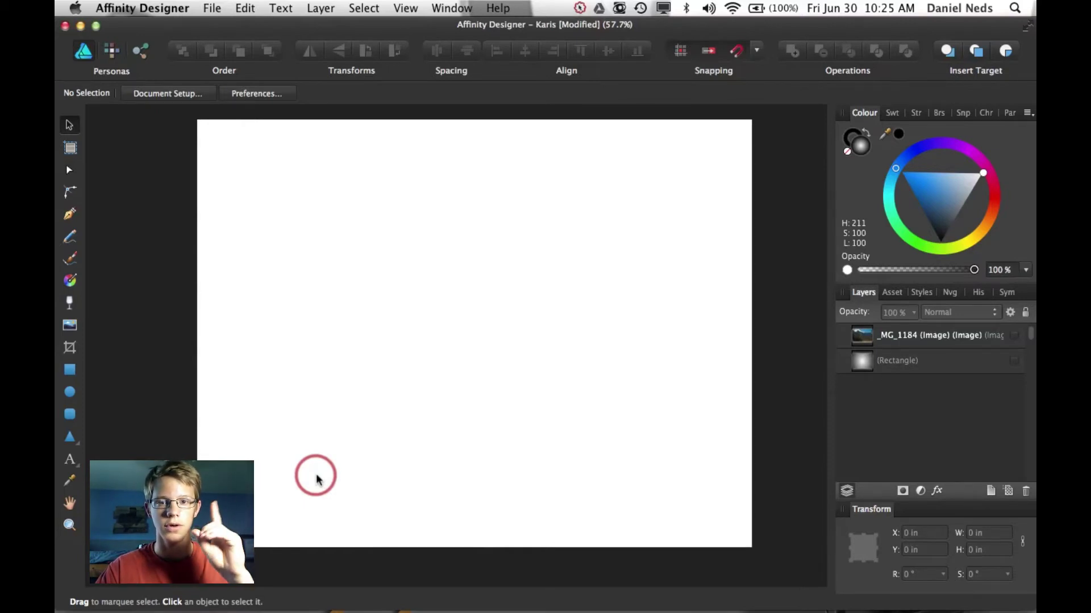
Add large black Impact art text reading AFFINITY near the upper left of the page.
{"action": "left_click", "coordinate": [69, 461]}
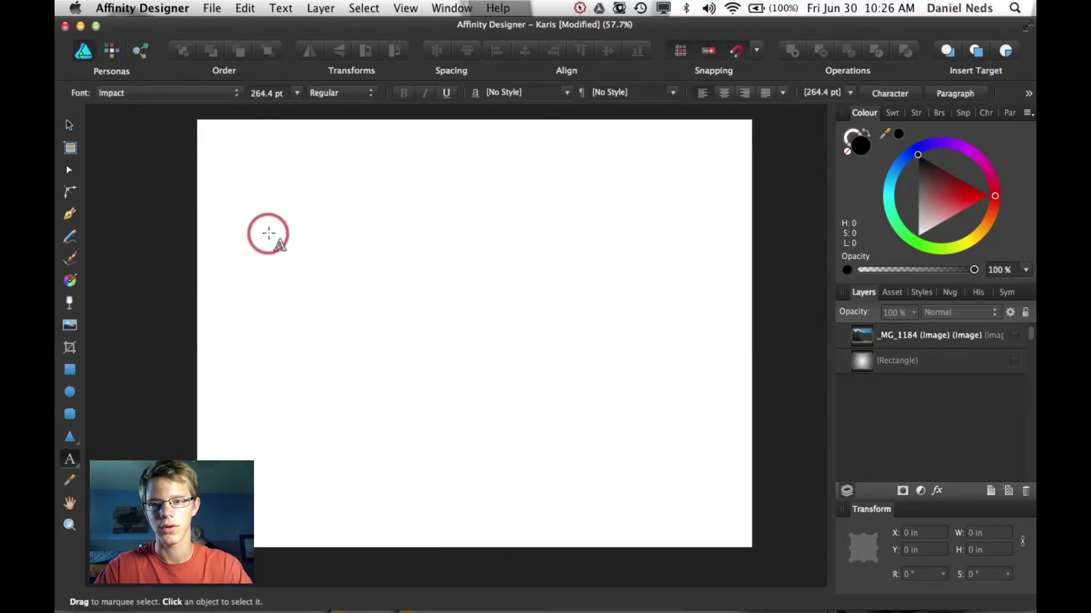
{"action": "mouse_move", "coordinate": [268, 232]}
{"action": "left_mouse_down"}
{"action": "mouse_move", "coordinate": [365, 384]}
{"action": "mouse_move", "coordinate": [336, 359]}
{"action": "left_mouse_up"}
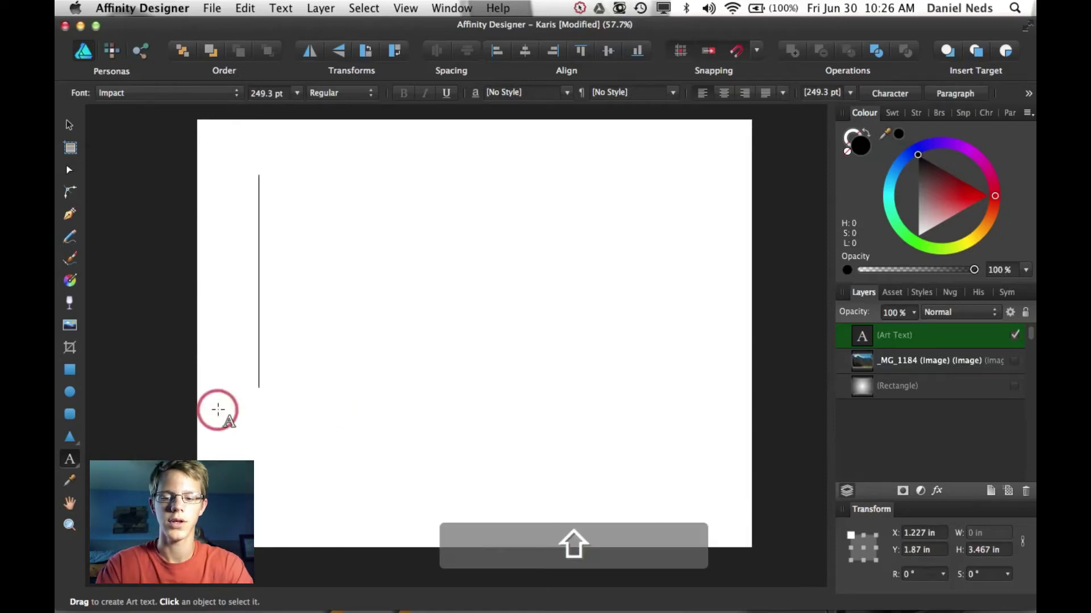
{"action": "type", "text": "AF"}
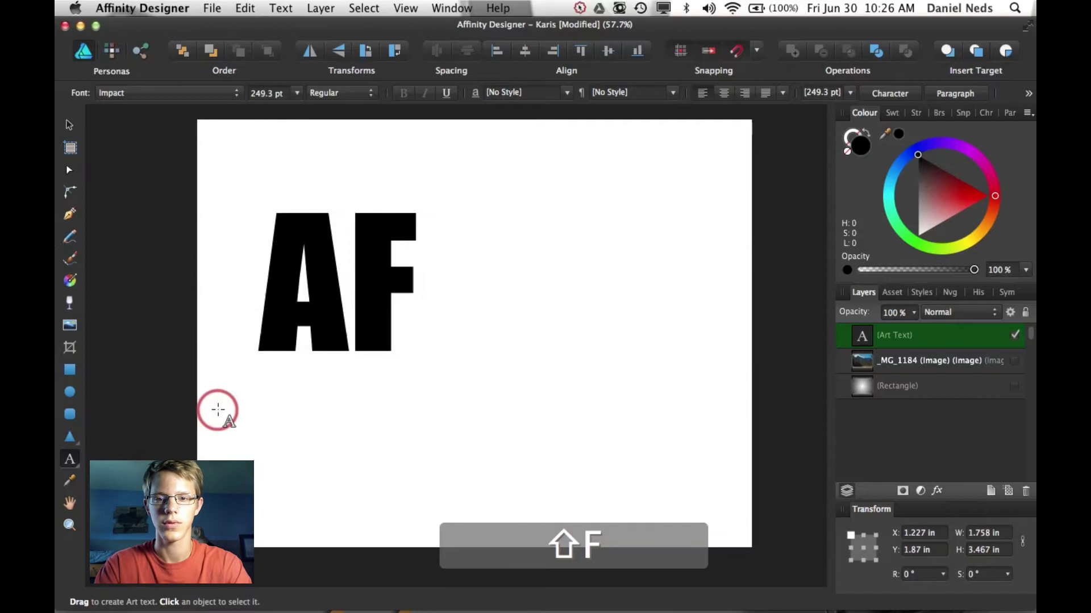
{"action": "type", "text": "FI"}
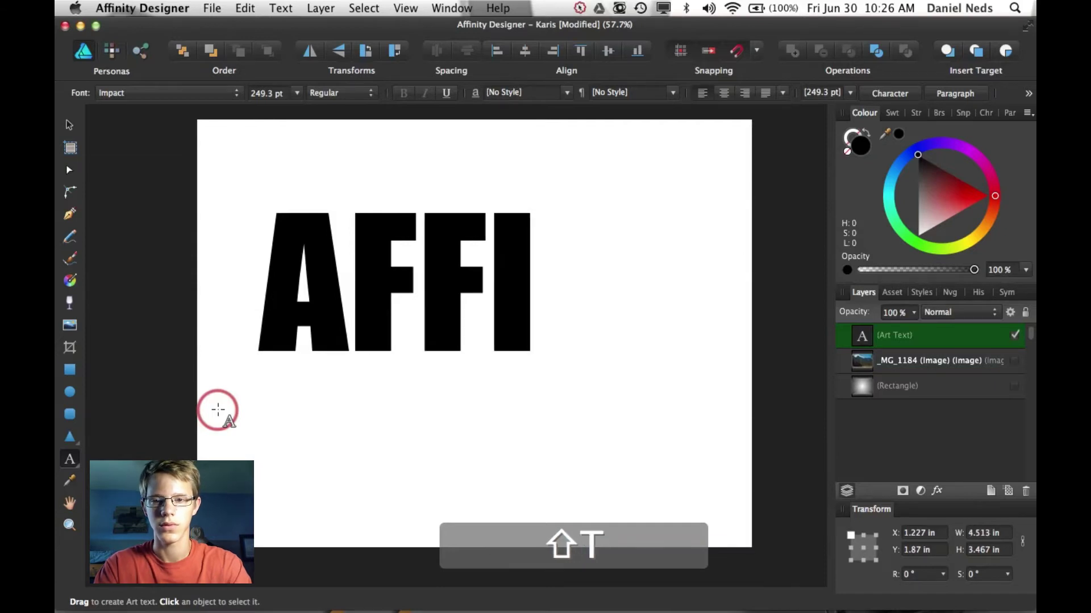
{"action": "type", "text": "NI"}
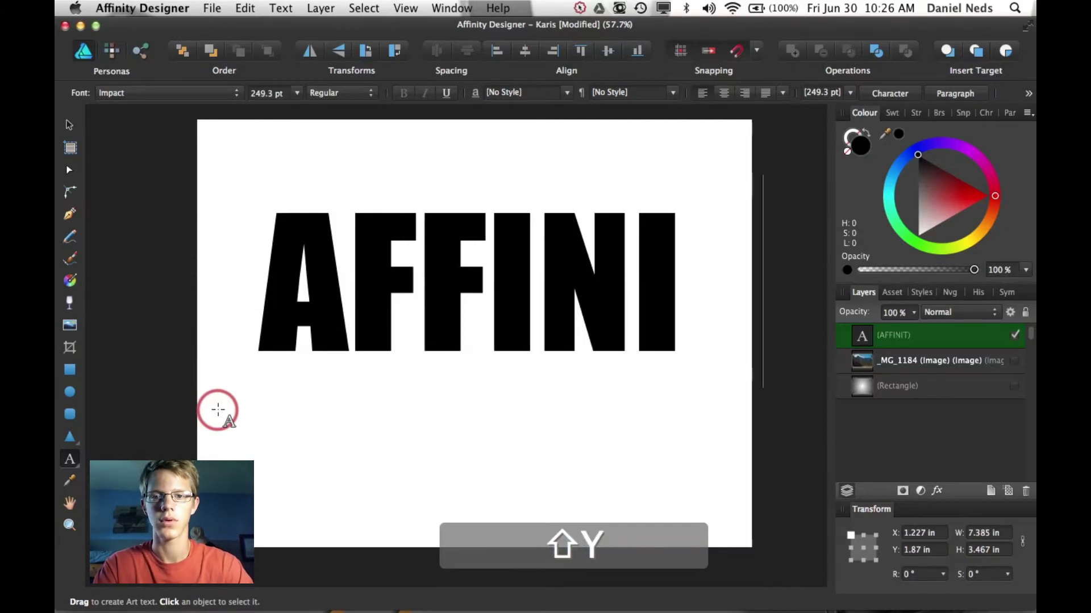
{"action": "type", "text": "TY"}
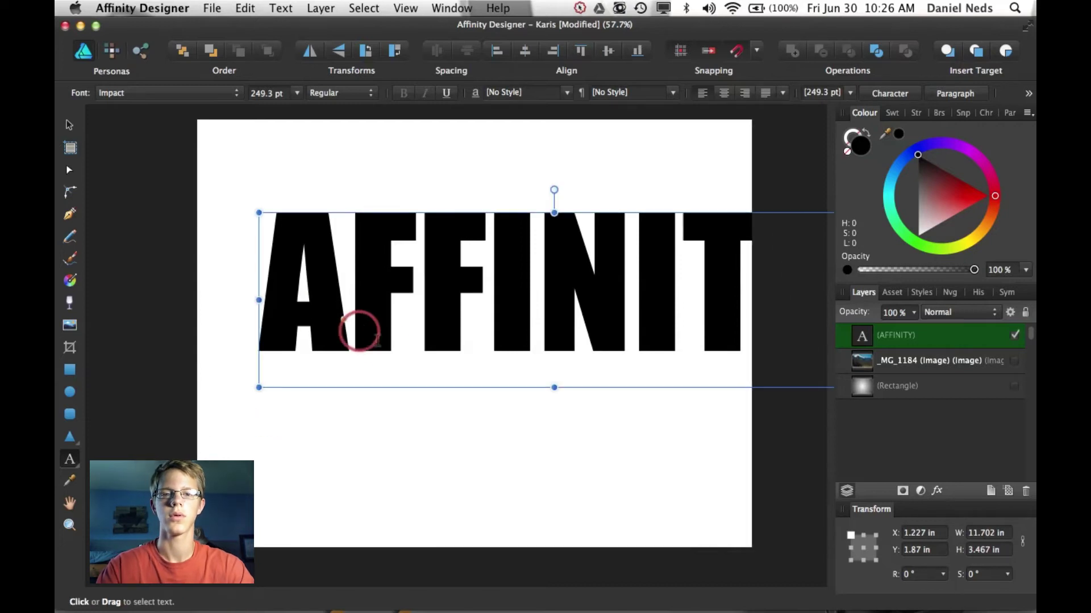
Scale the AFFINITY text down to 179.4 pt and centre it horizontally on the page.
{"action": "left_click", "coordinate": [69, 126]}
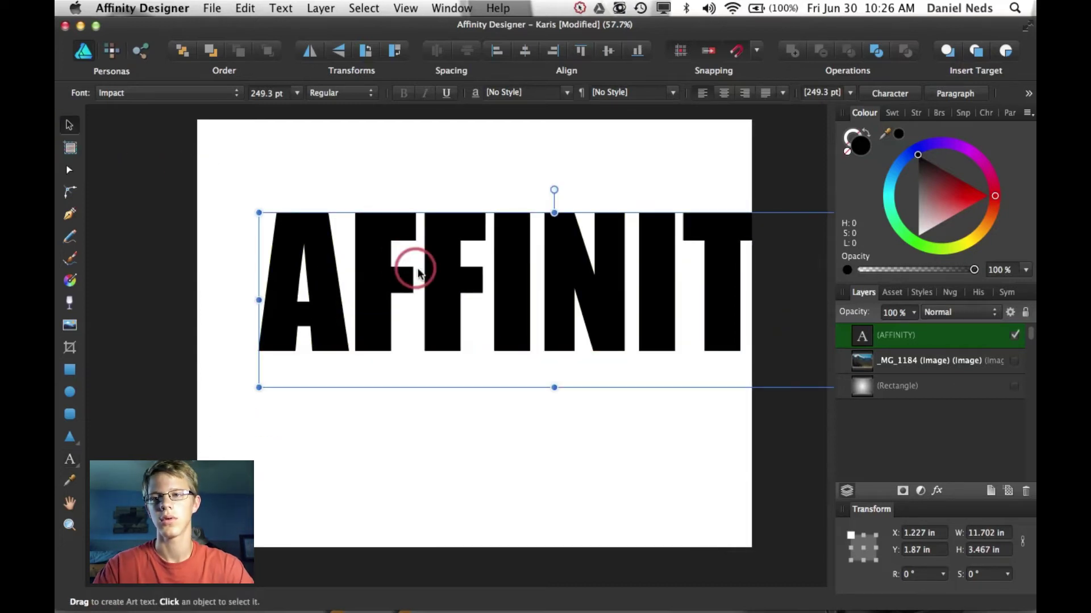
{"action": "left_click_drag", "start_coordinate": [425, 278], "coordinate": [399, 280]}
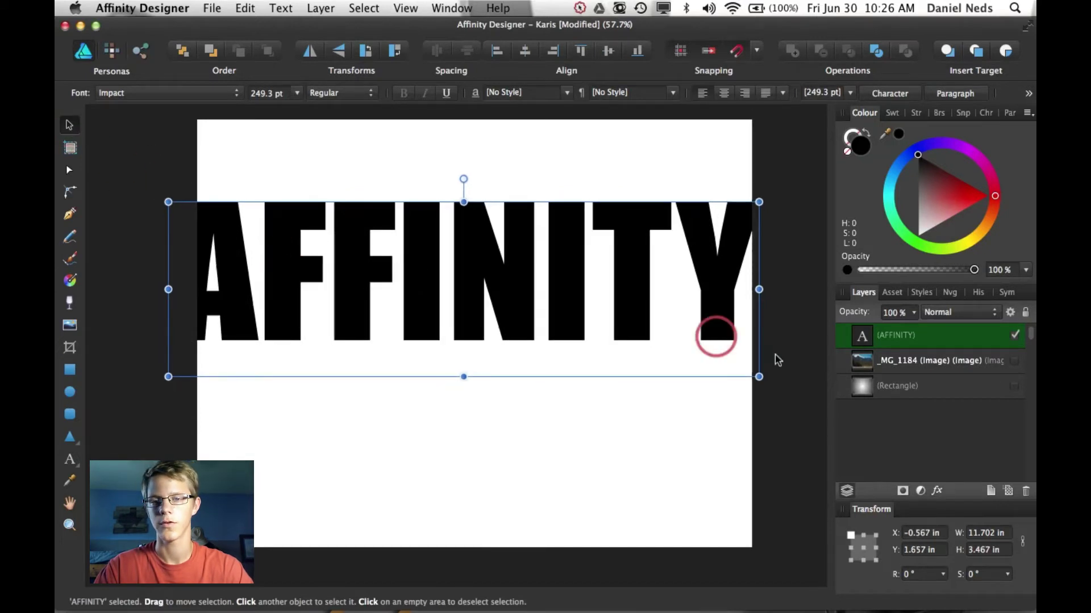
{"action": "left_click_drag", "start_coordinate": [759, 377], "coordinate": [475, 282]}
{"action": "left_click", "coordinate": [525, 51]}
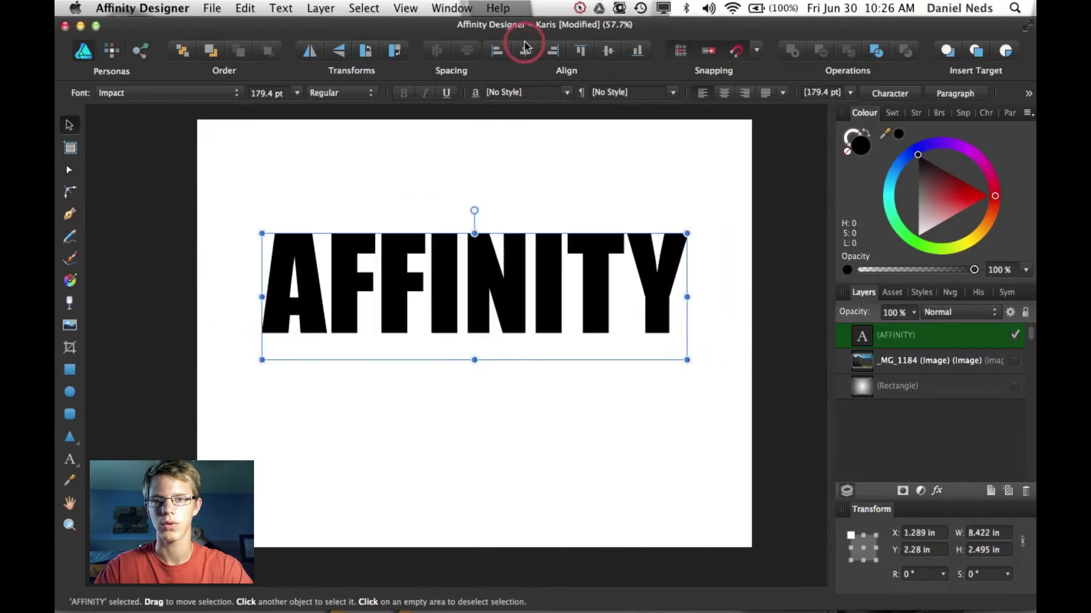
Convert the AFFINITY text to curves with Cmd+Return and expand the resulting letter group.
{"action": "left_click", "coordinate": [317, 8]}
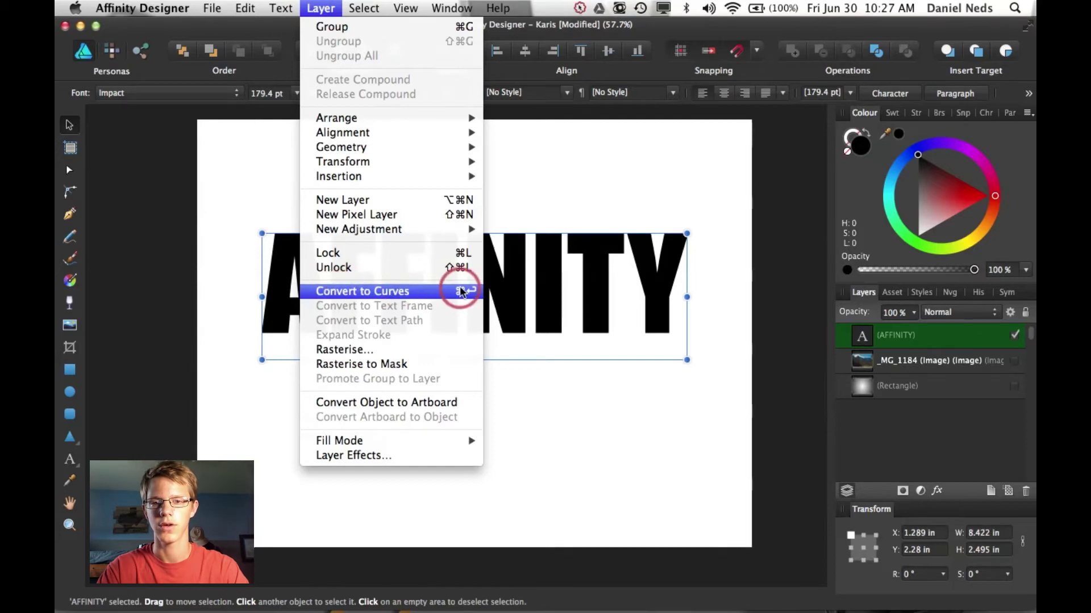
{"action": "left_click", "coordinate": [603, 195]}
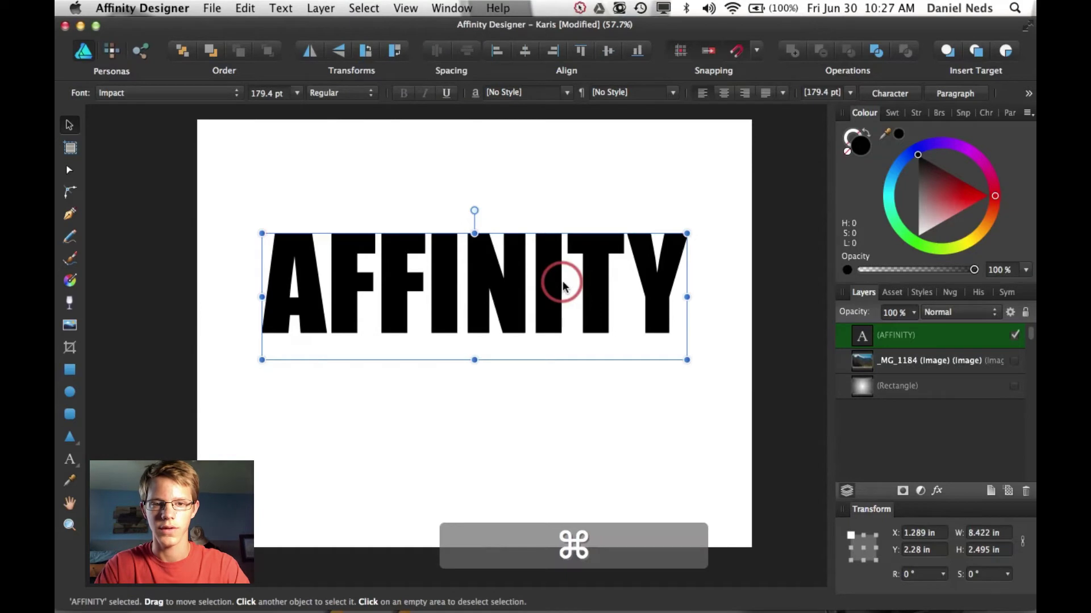
{"action": "key", "text": "super+Return"}
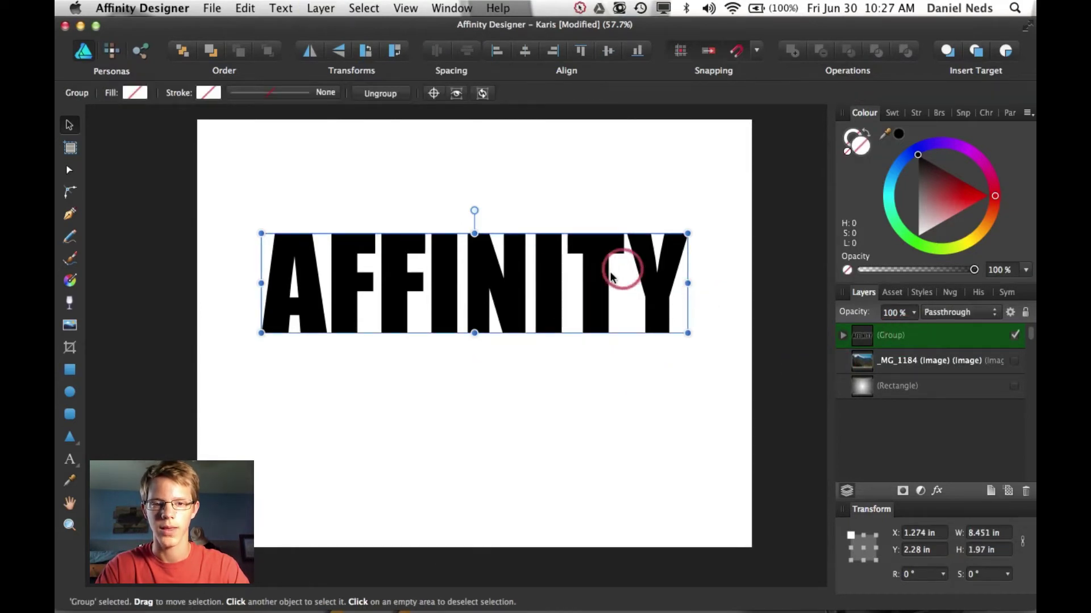
{"action": "left_click", "coordinate": [843, 335]}
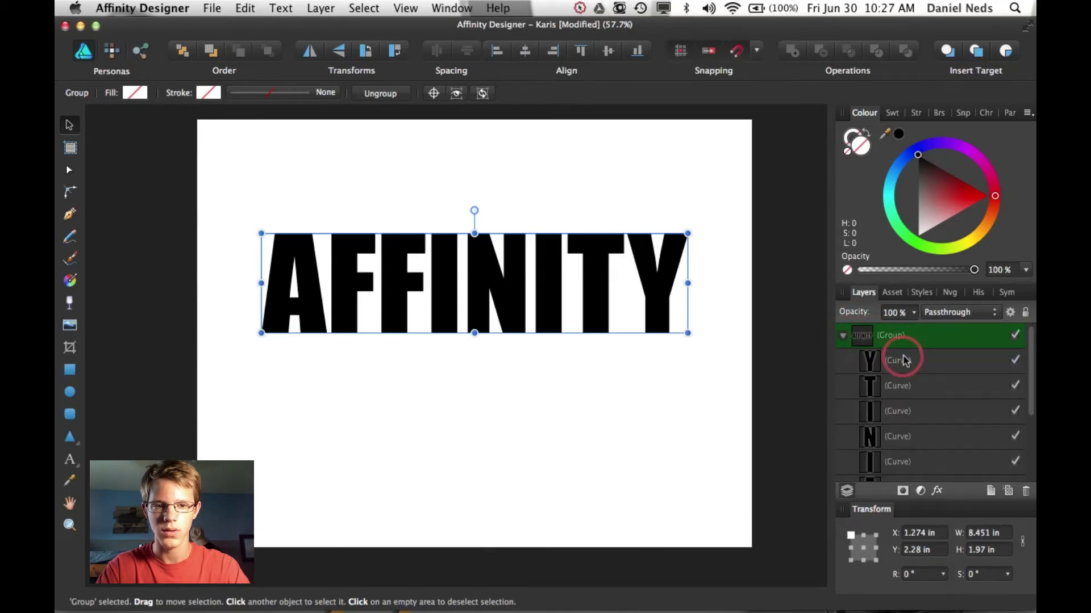
{"action": "left_click", "coordinate": [842, 335]}
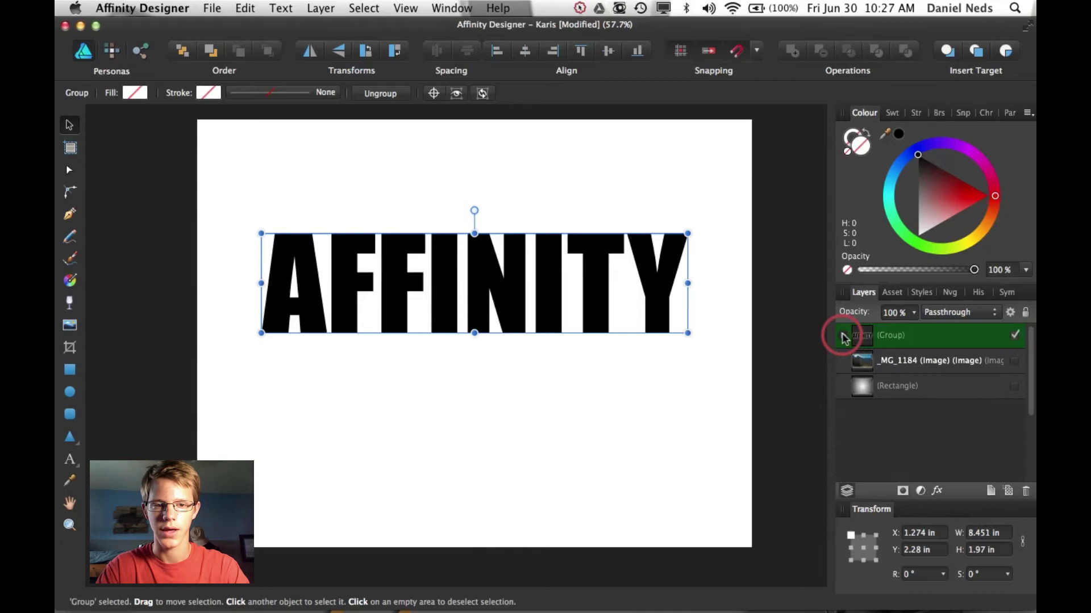
{"action": "left_click", "coordinate": [843, 336]}
{"action": "left_click", "coordinate": [904, 360]}
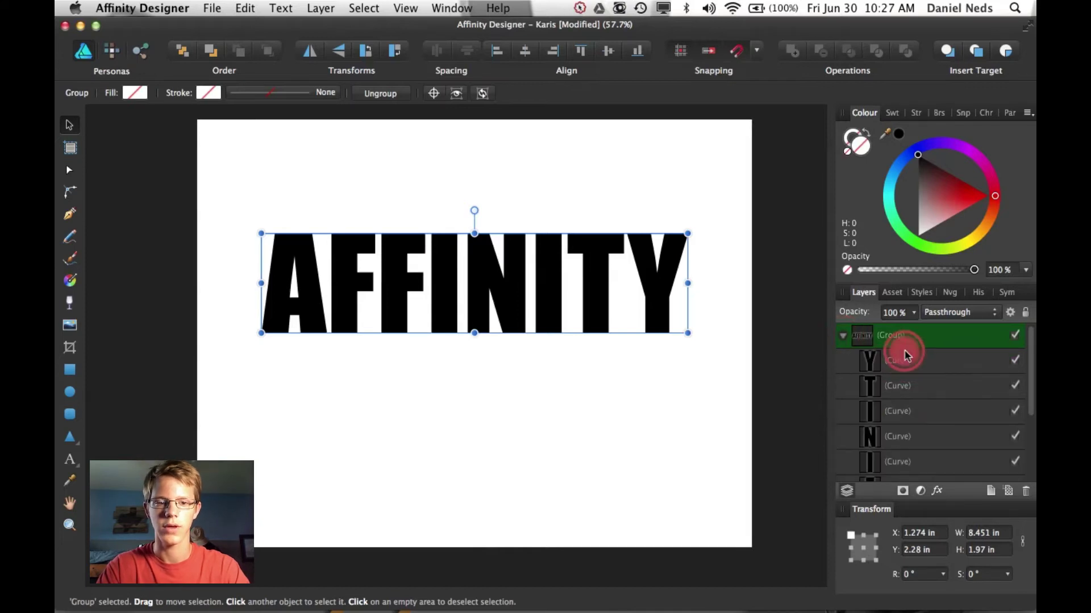
{"action": "scroll", "coordinate": [903, 383], "scroll_direction": "down", "scroll_amount": 4}
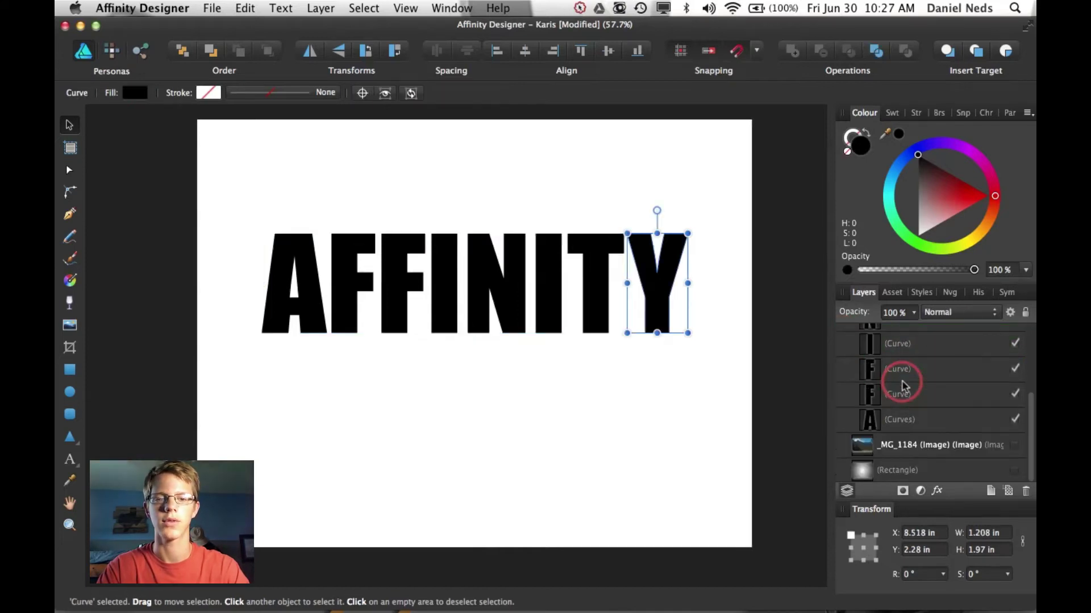
Combine all eight letter curves with Add and delete the leftover empty group.
{"action": "key", "text": "shift"}
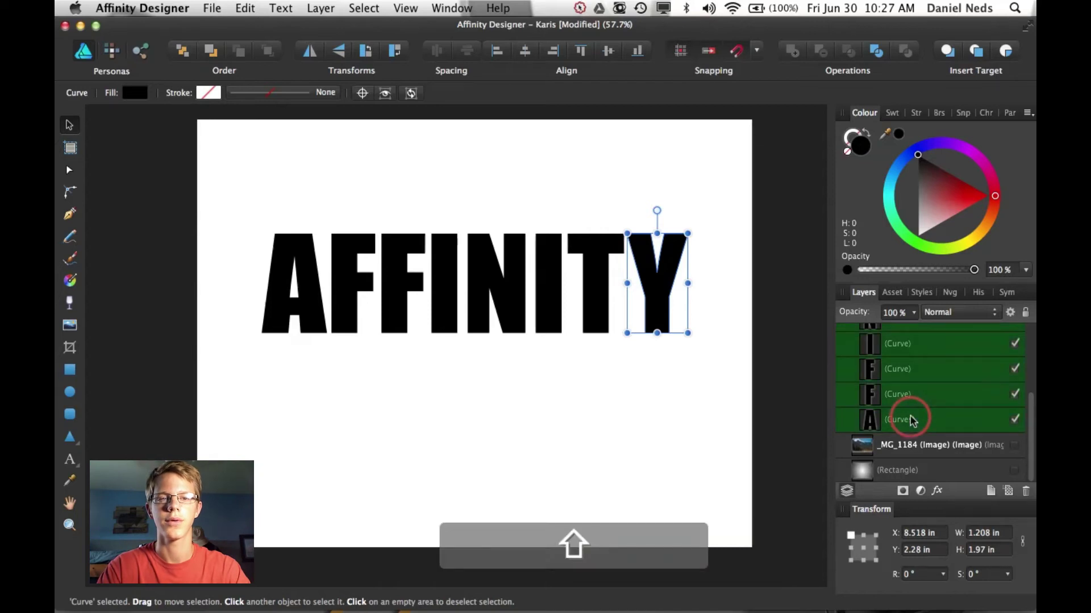
{"action": "left_click", "coordinate": [794, 51]}
{"action": "left_click", "coordinate": [793, 51]}
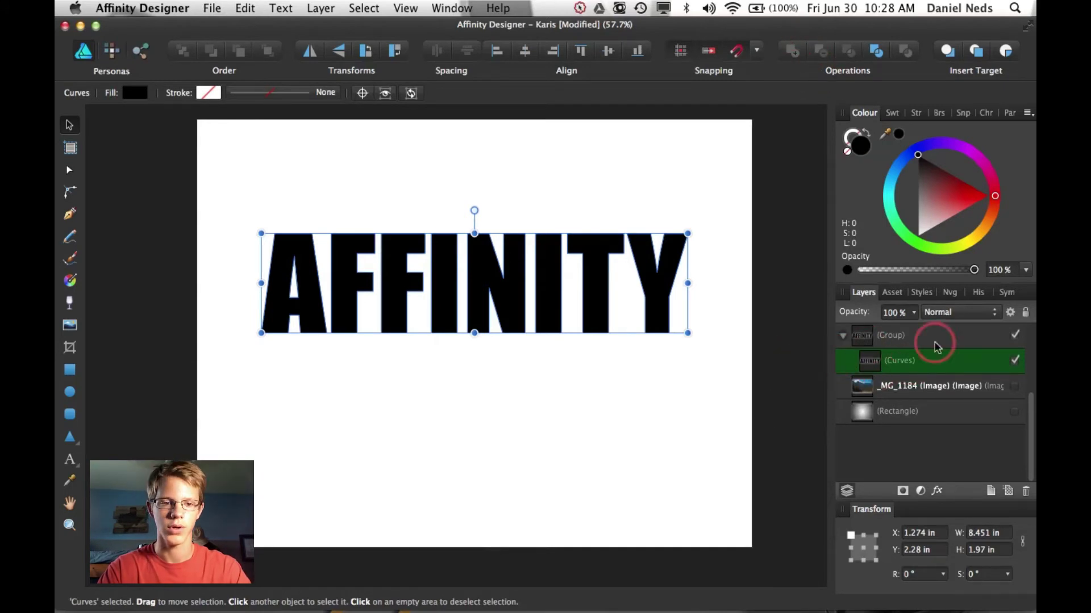
{"action": "left_click_drag", "start_coordinate": [923, 366], "coordinate": [855, 327]}
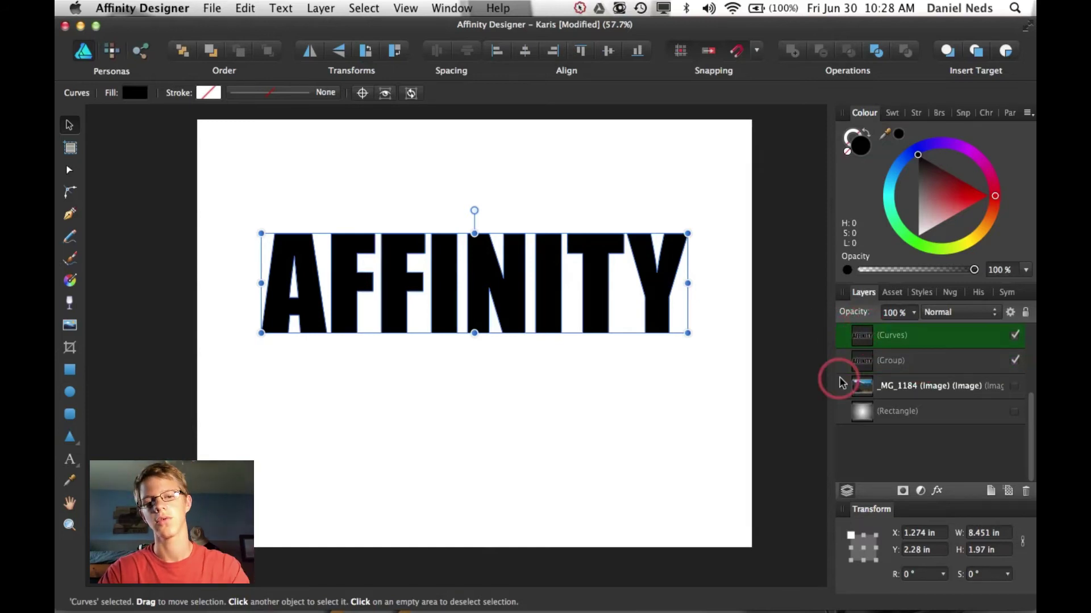
{"action": "key", "text": "BackSpace"}
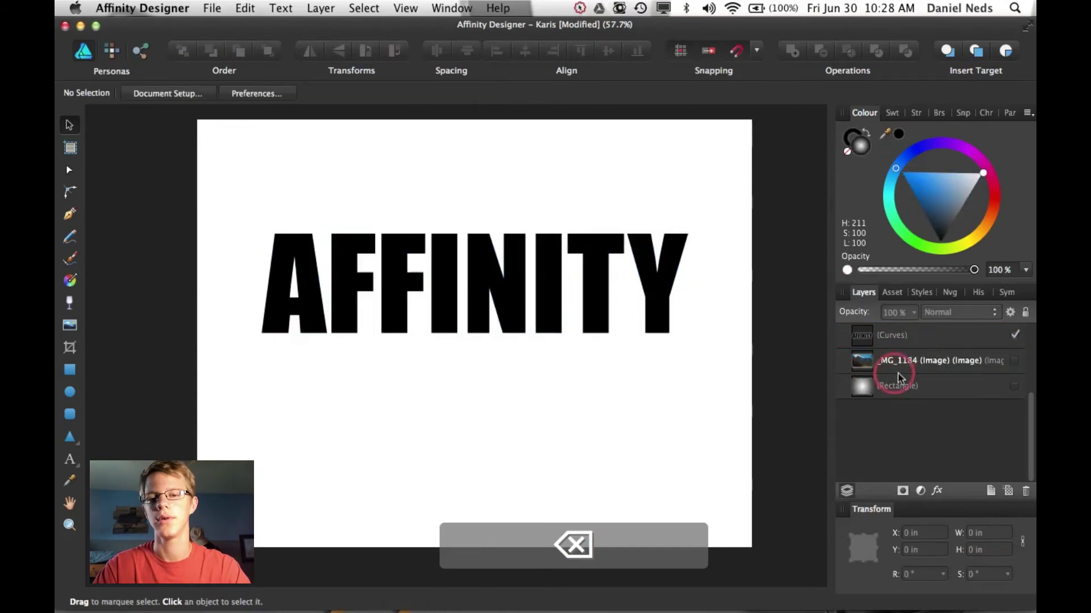
Draw a thin 8.451 × 0.15 in gradient bar above AFFINITY, duplicate it below, and centre all.
{"action": "left_click", "coordinate": [70, 369]}
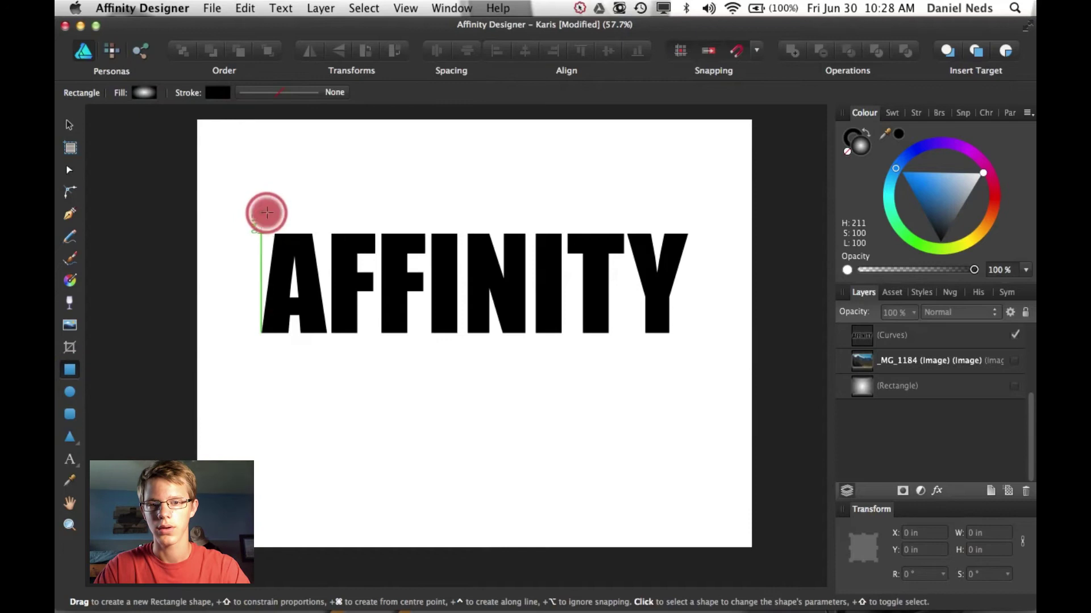
{"action": "left_click_drag", "start_coordinate": [267, 212], "coordinate": [693, 220]}
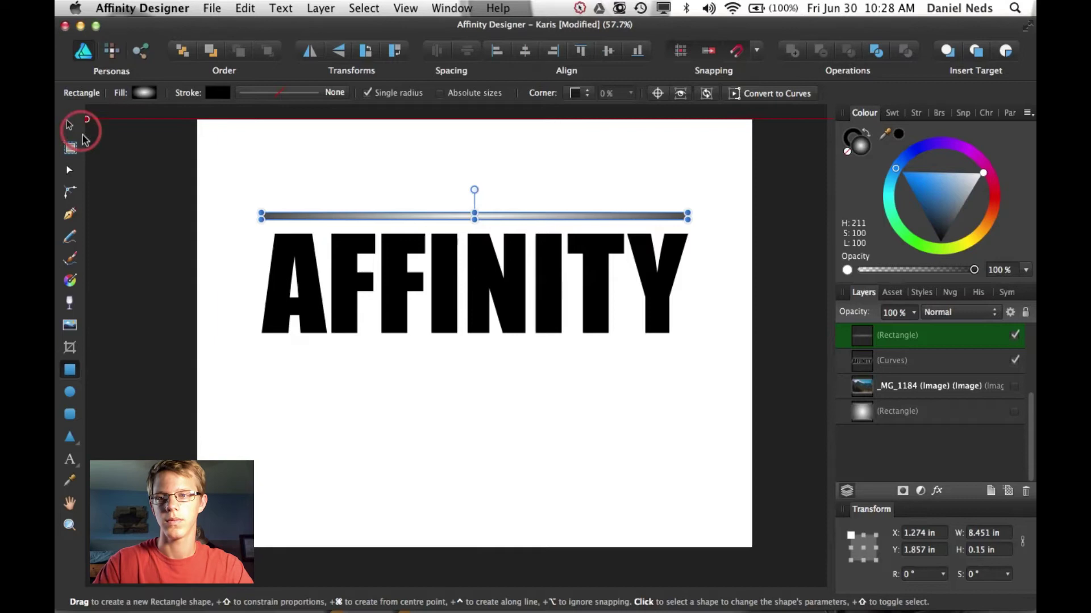
{"action": "key", "text": "super+c"}
{"action": "key", "text": "super+v"}
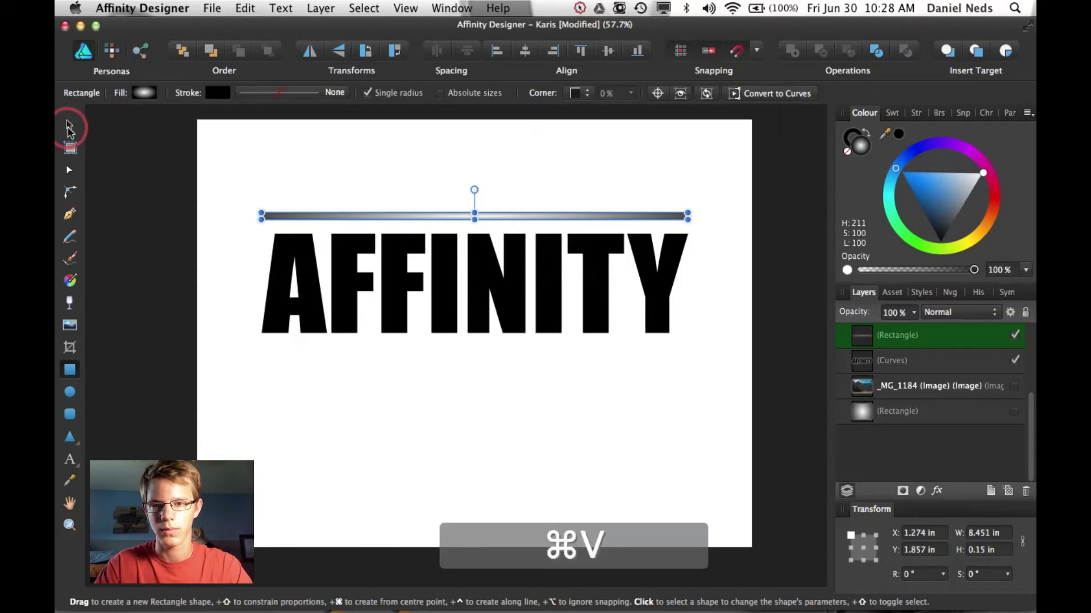
{"action": "left_click_drag", "start_coordinate": [505, 210], "coordinate": [506, 343]}
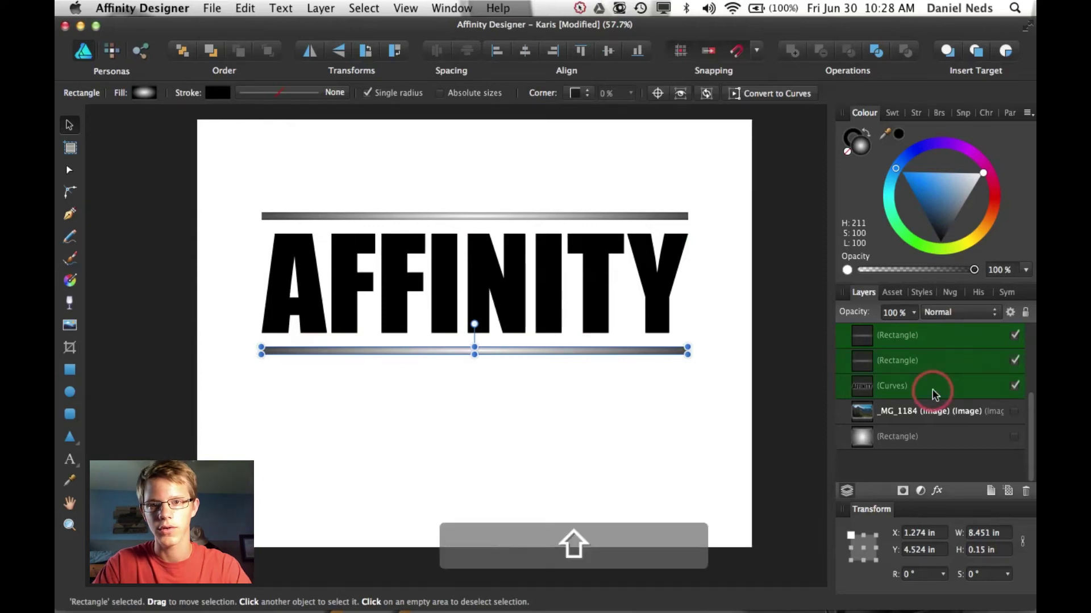
{"action": "left_click", "coordinate": [467, 52]}
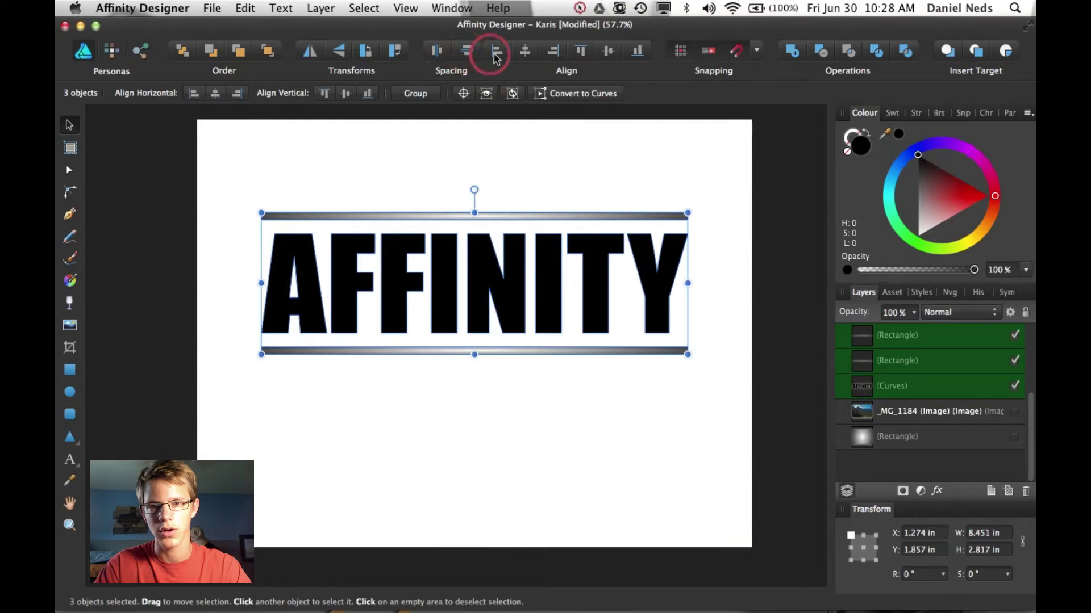
{"action": "left_click", "coordinate": [525, 54]}
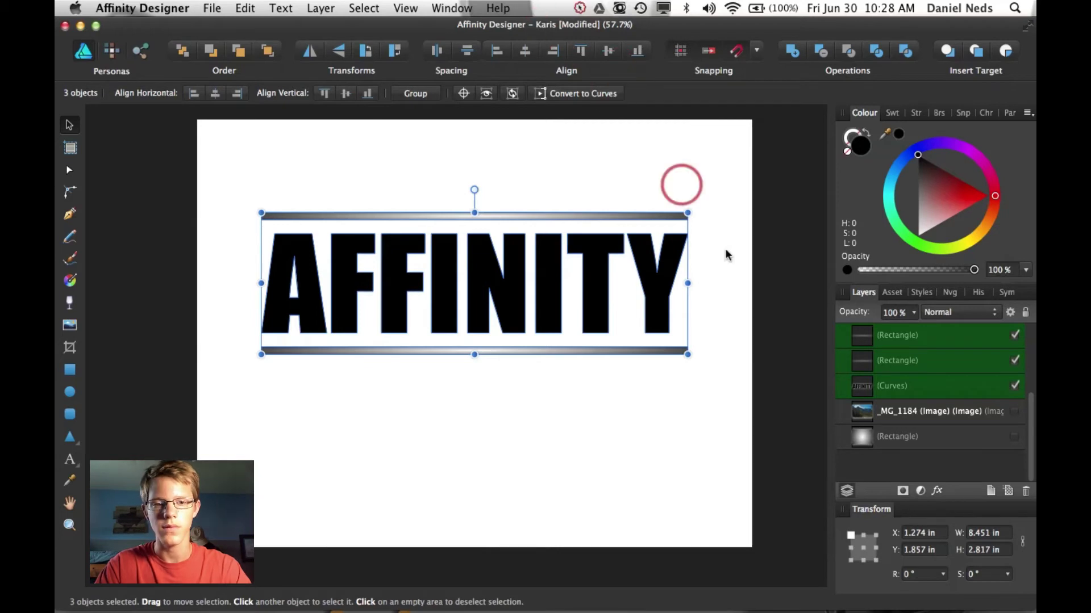
Merge the lettering and both bars with Add into one 8.451 × 2.817 in black shape.
{"action": "left_click", "coordinate": [782, 441]}
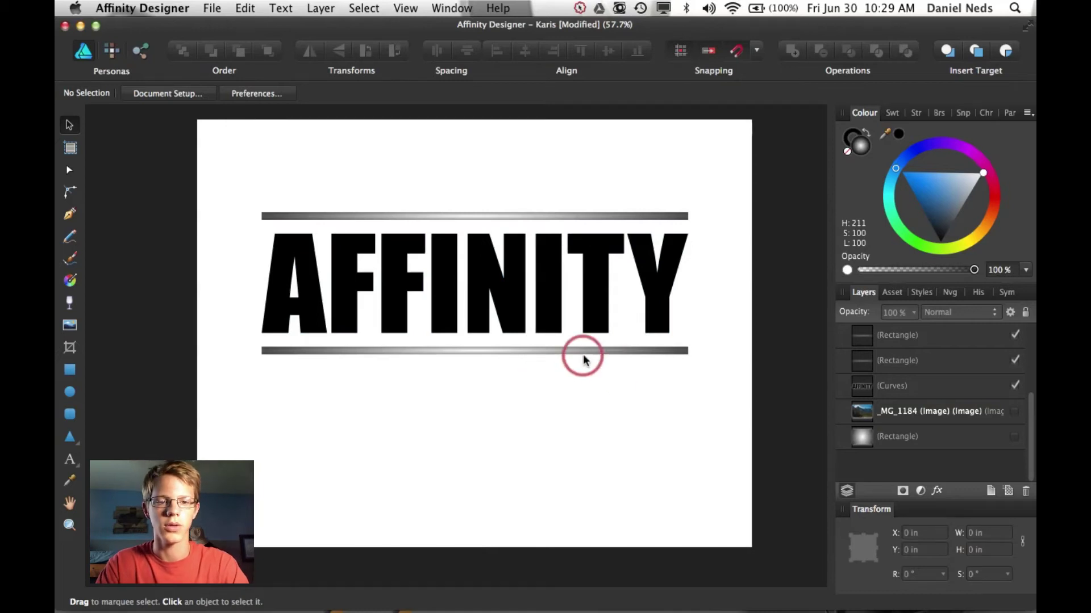
{"action": "left_click", "coordinate": [913, 385]}
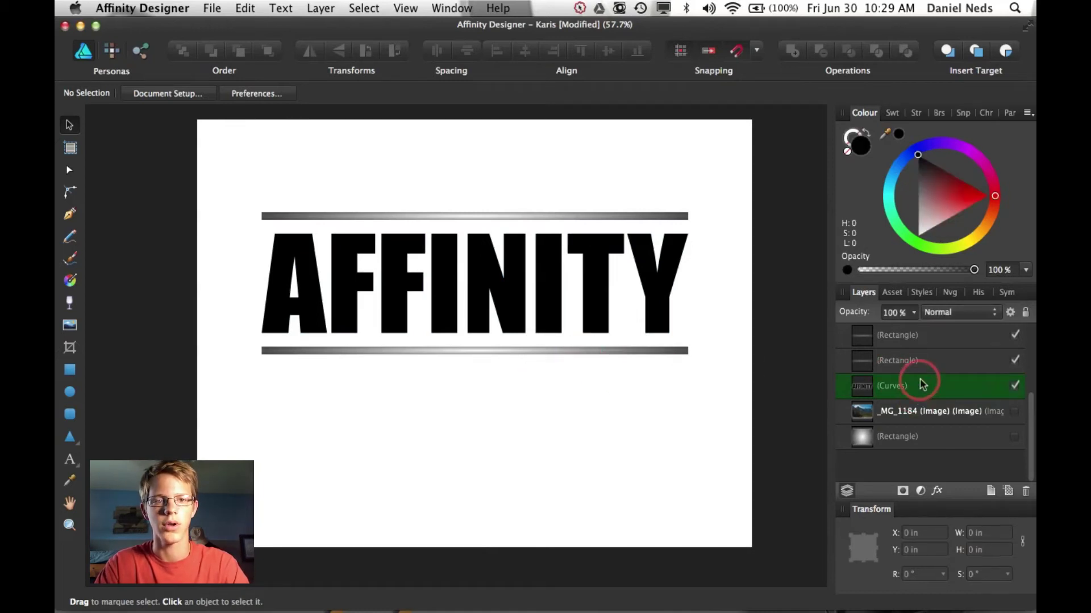
{"action": "left_click", "coordinate": [929, 336], "text": "shift"}
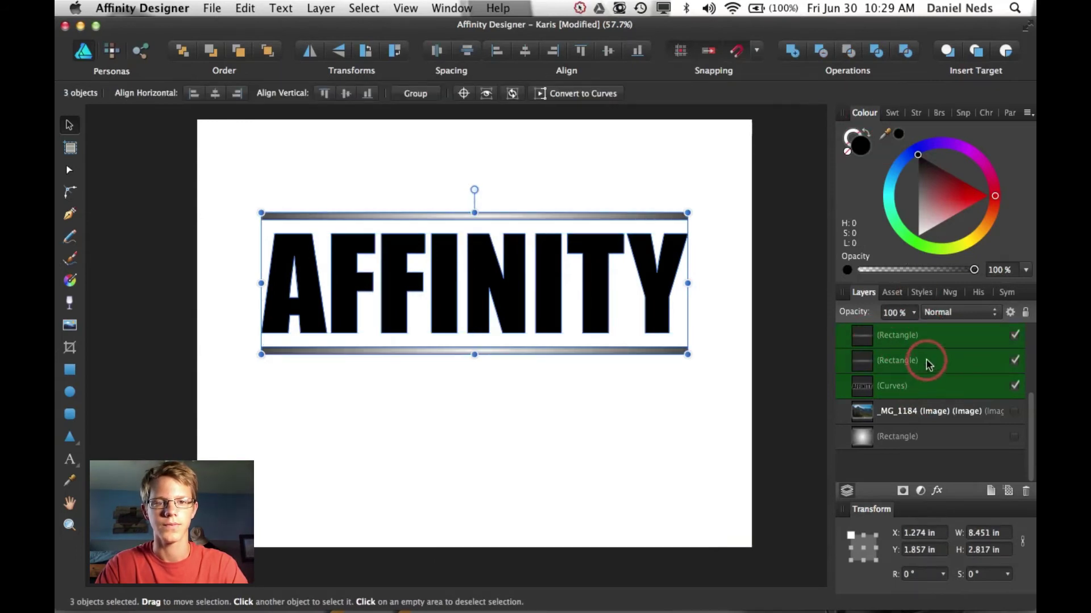
{"action": "left_click", "coordinate": [801, 55]}
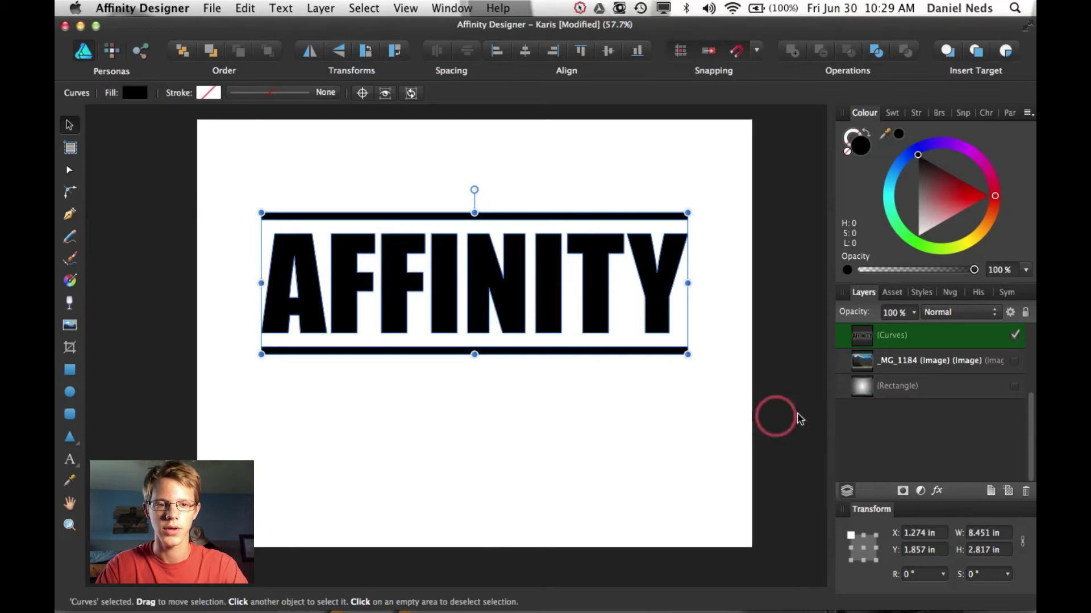
Unhide the _MG_1184 photo and enlarge it to 8.557 × 5.704 in over the lettering.
{"action": "left_click", "coordinate": [904, 366]}
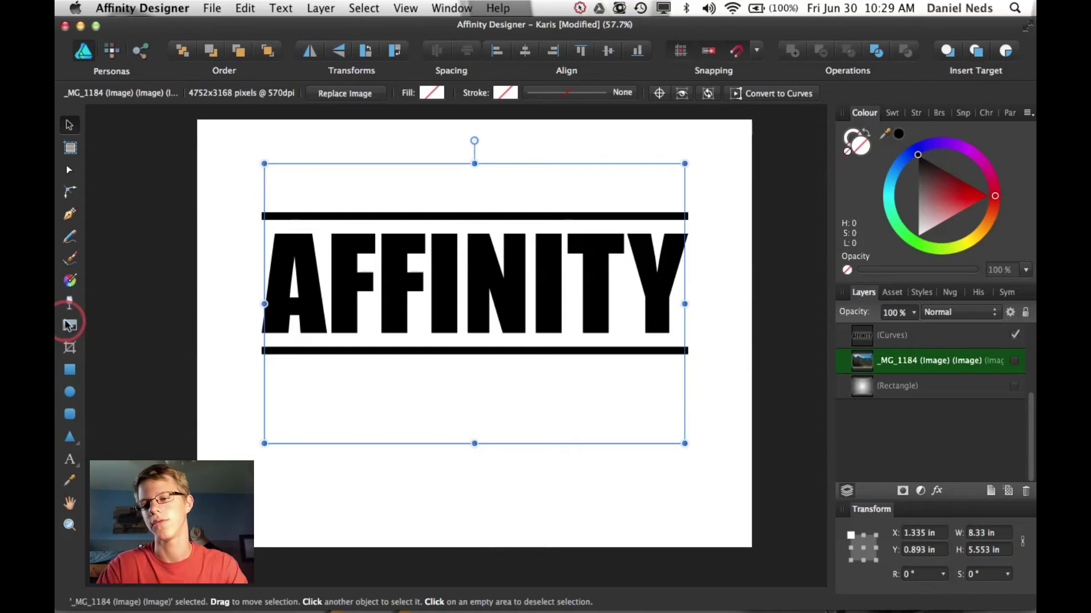
{"action": "left_click", "coordinate": [1015, 364]}
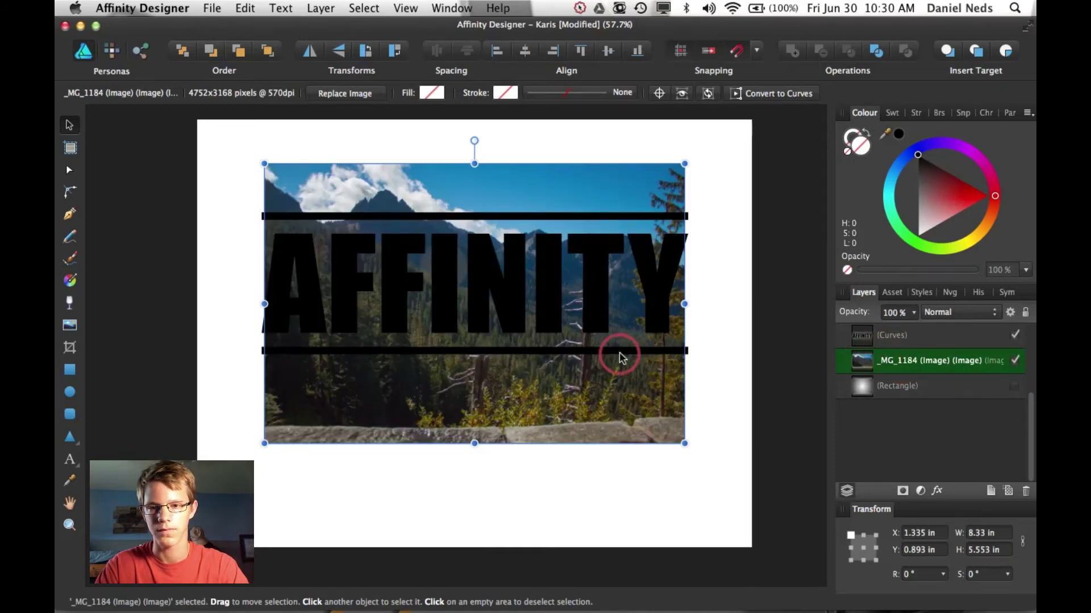
{"action": "left_click_drag", "start_coordinate": [265, 444], "coordinate": [253, 451]}
{"action": "left_click_drag", "start_coordinate": [392, 415], "coordinate": [390, 409]}
{"action": "left_click", "coordinate": [486, 395]}
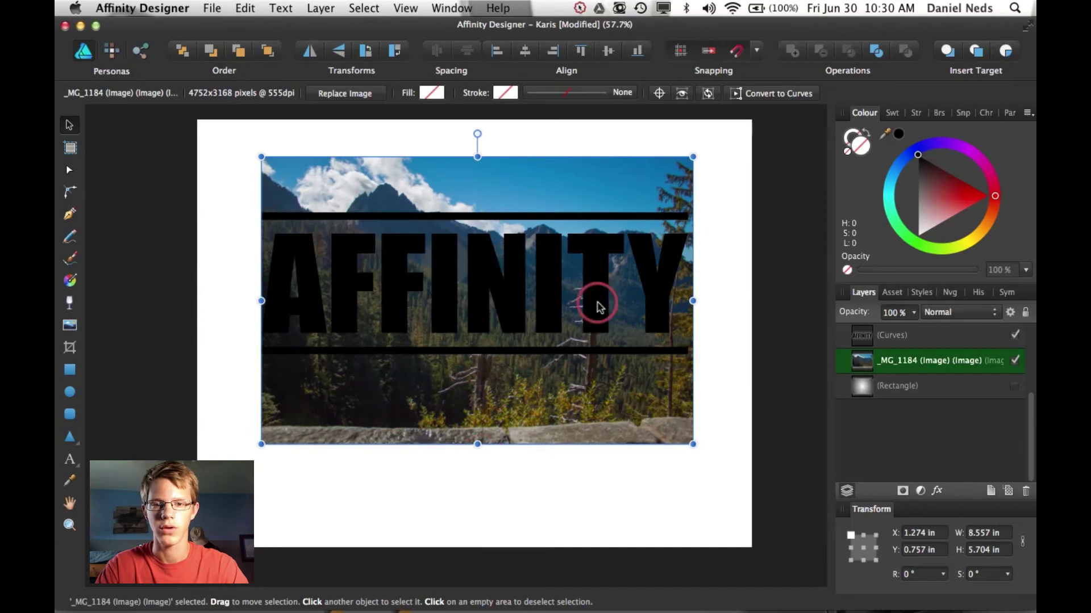
{"action": "left_click_drag", "start_coordinate": [519, 404], "coordinate": [519, 411]}
{"action": "left_click", "coordinate": [909, 365]}
{"action": "mouse_move", "coordinate": [909, 365]}
{"action": "left_mouse_down"}
{"action": "mouse_move", "coordinate": [961, 342]}
{"action": "mouse_move", "coordinate": [906, 372]}
{"action": "mouse_move", "coordinate": [913, 361]}
{"action": "left_mouse_up"}
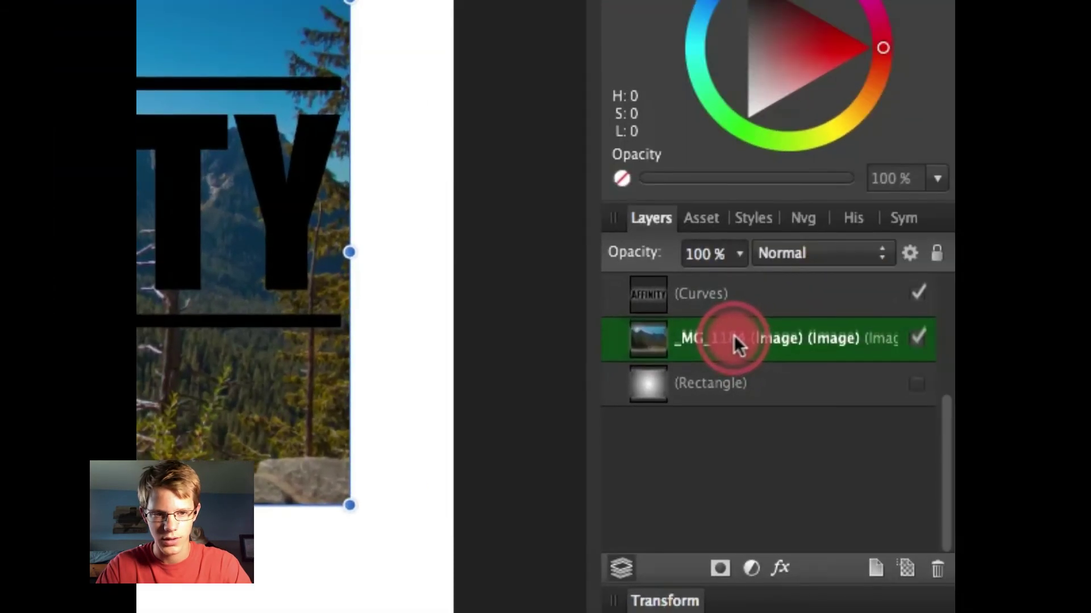
Clip the photo into the AFFINITY shape, move it down and trim its height to 3.574 in.
{"action": "left_click_drag", "start_coordinate": [822, 317], "coordinate": [872, 274]}
{"action": "left_click_drag", "start_coordinate": [786, 290], "coordinate": [806, 295]}
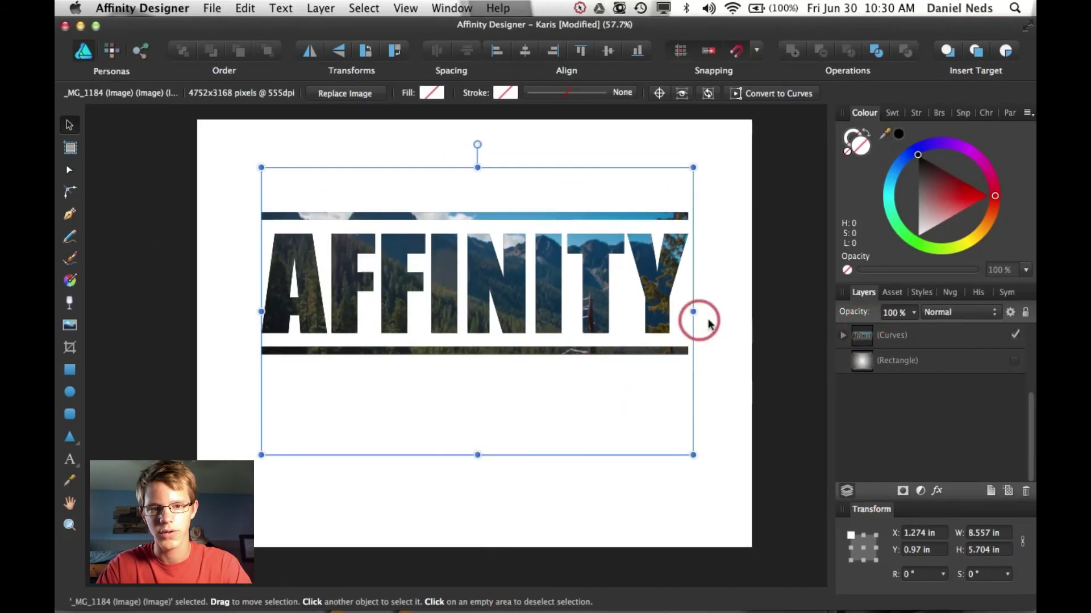
{"action": "left_click", "coordinate": [843, 336]}
{"action": "left_click", "coordinate": [914, 363]}
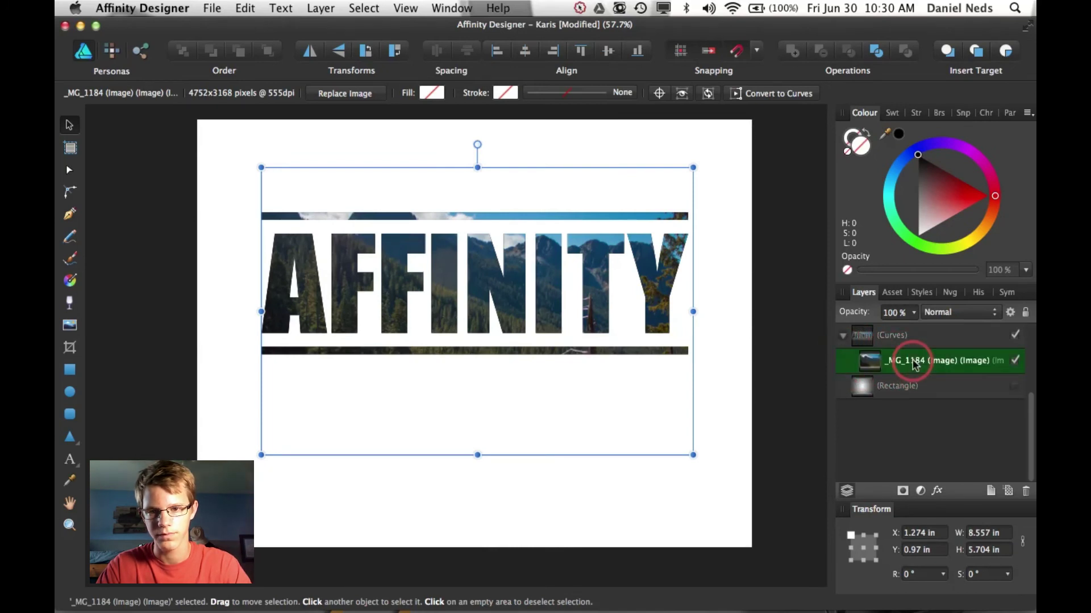
{"action": "mouse_move", "coordinate": [451, 409]}
{"action": "left_mouse_down"}
{"action": "mouse_move", "coordinate": [451, 429]}
{"action": "mouse_move", "coordinate": [455, 391]}
{"action": "mouse_move", "coordinate": [452, 425]}
{"action": "left_mouse_up"}
{"action": "left_click_drag", "start_coordinate": [478, 476], "coordinate": [478, 379]}
Reveal the gray gradient backdrop and move the AFFINITY lettering lower on the page.
{"action": "left_click", "coordinate": [474, 489]}
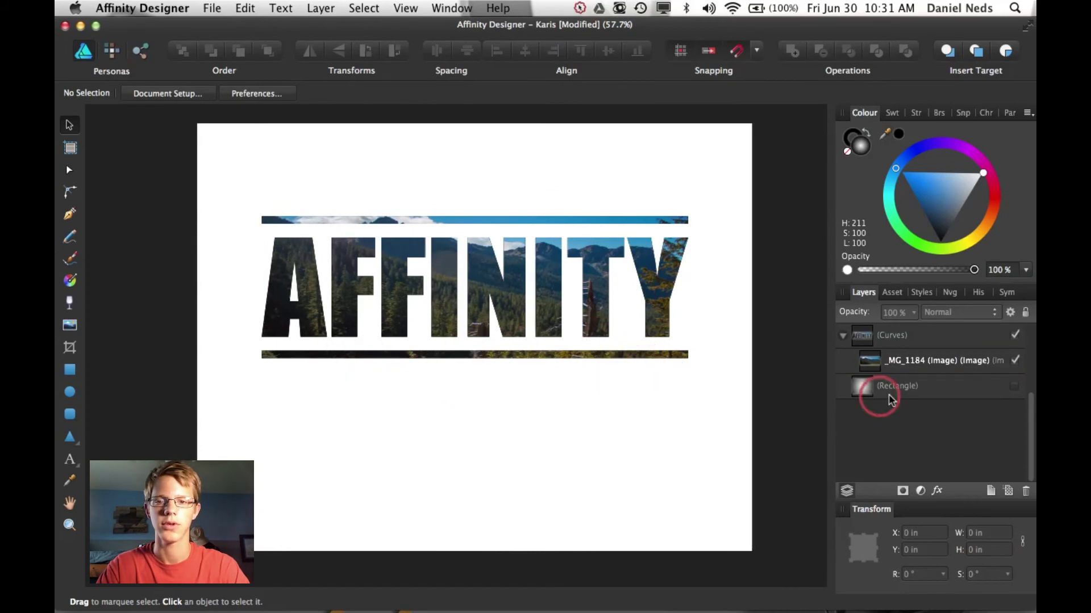
{"action": "left_click", "coordinate": [1015, 386]}
{"action": "left_click", "coordinate": [500, 292]}
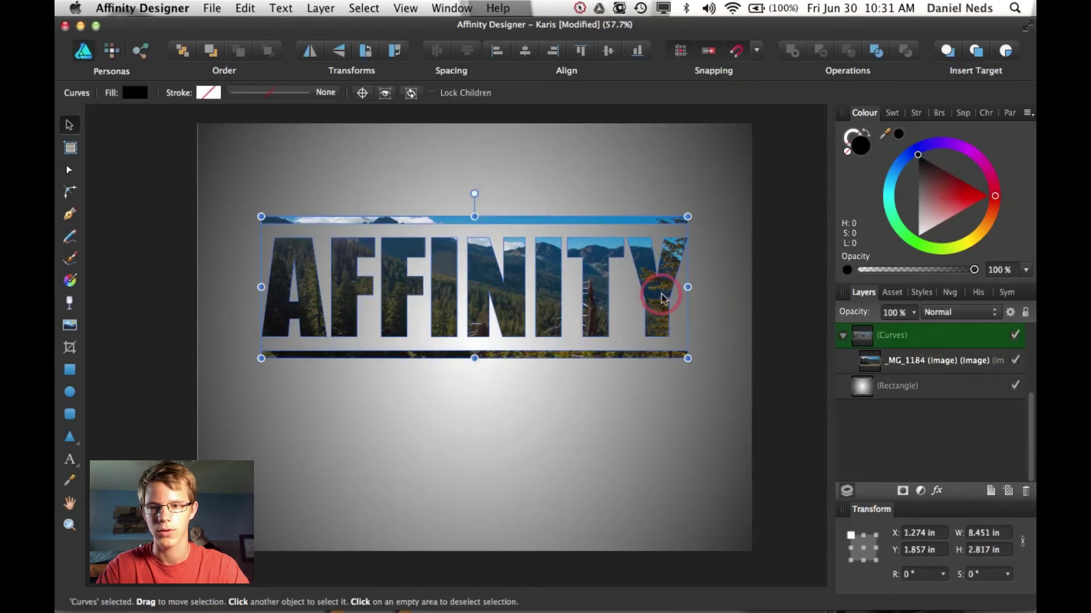
{"action": "left_click_drag", "start_coordinate": [446, 275], "coordinate": [447, 301]}
{"action": "left_click", "coordinate": [664, 354]}
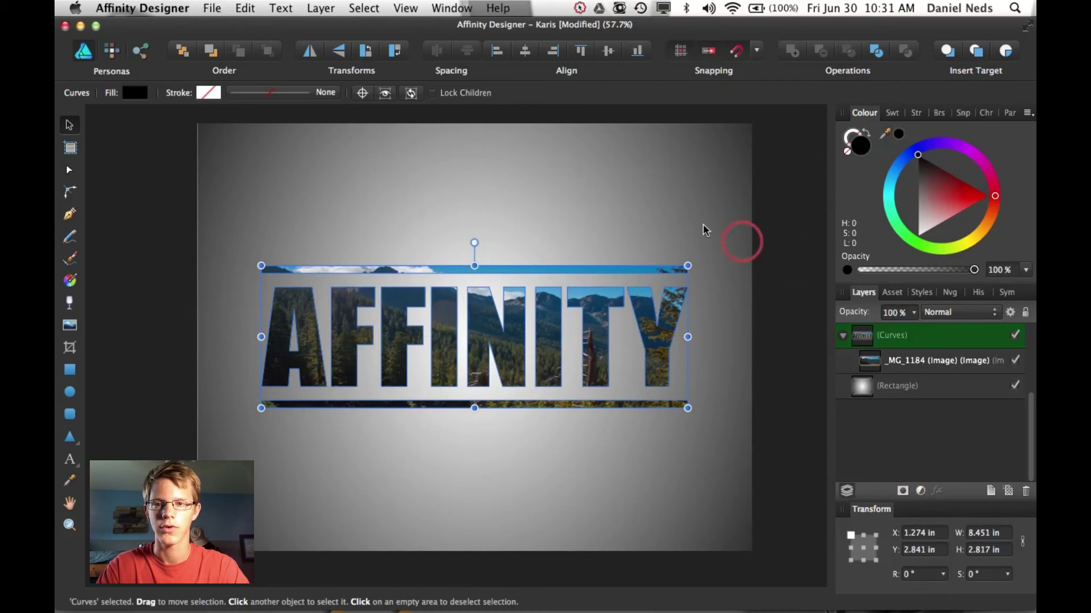
Give the lettering an inner shadow: 50% opacity, 38.1 px radius, 100 px offset.
{"action": "double_click", "coordinate": [846, 321]}
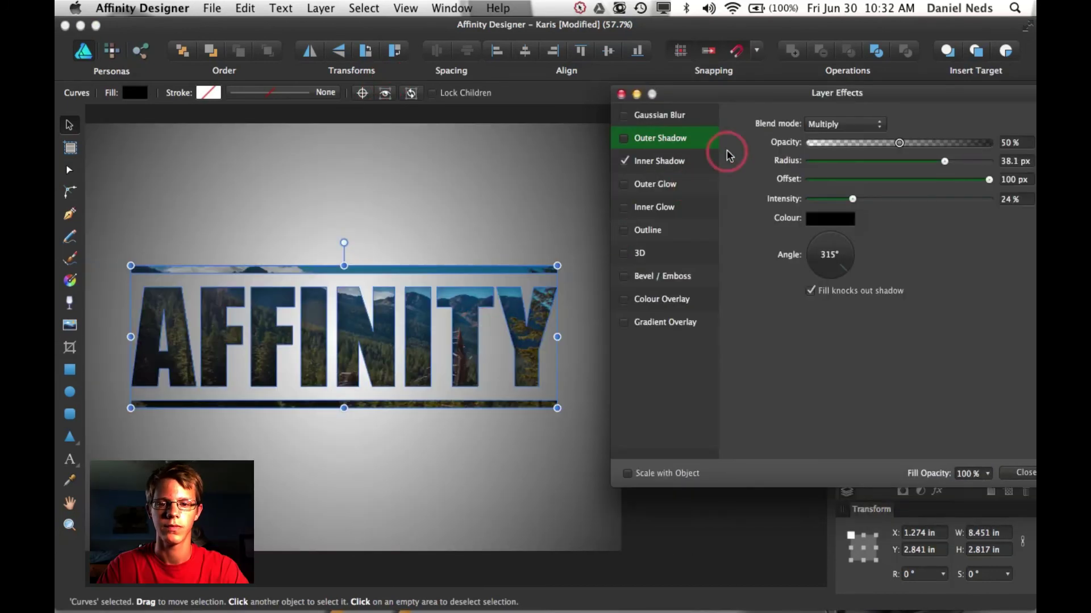
{"action": "left_click", "coordinate": [622, 95]}
{"action": "left_click", "coordinate": [656, 336]}
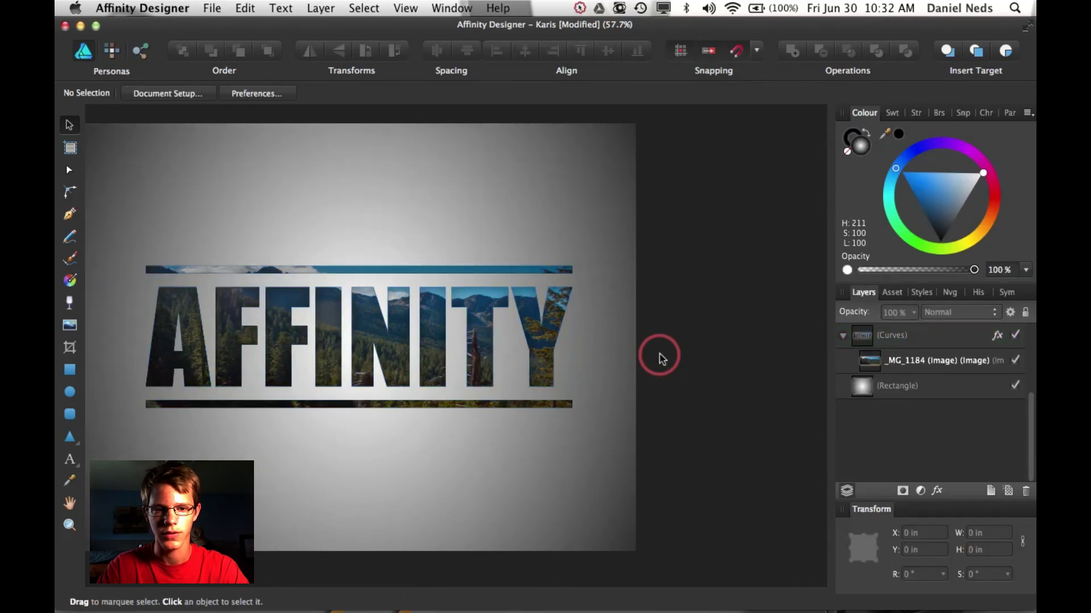
Add a Brightness and Contrast adjustment to the mountain photo layer to raise its brightness.
{"action": "scroll", "coordinate": [657, 356], "scroll_direction": "left", "scroll_amount": 5}
{"action": "left_click", "coordinate": [944, 369]}
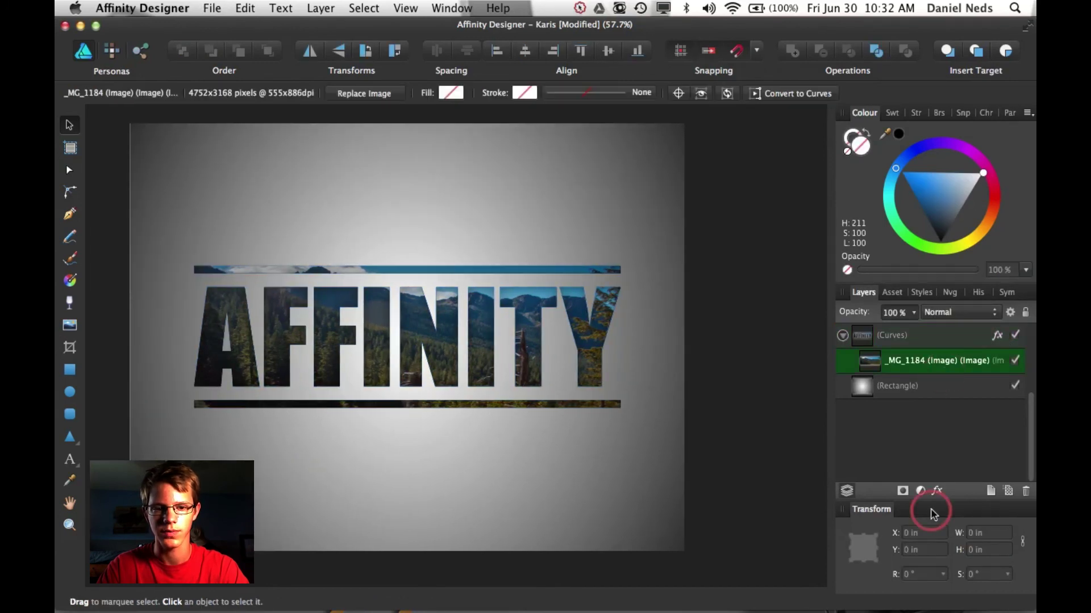
{"action": "left_click", "coordinate": [921, 492]}
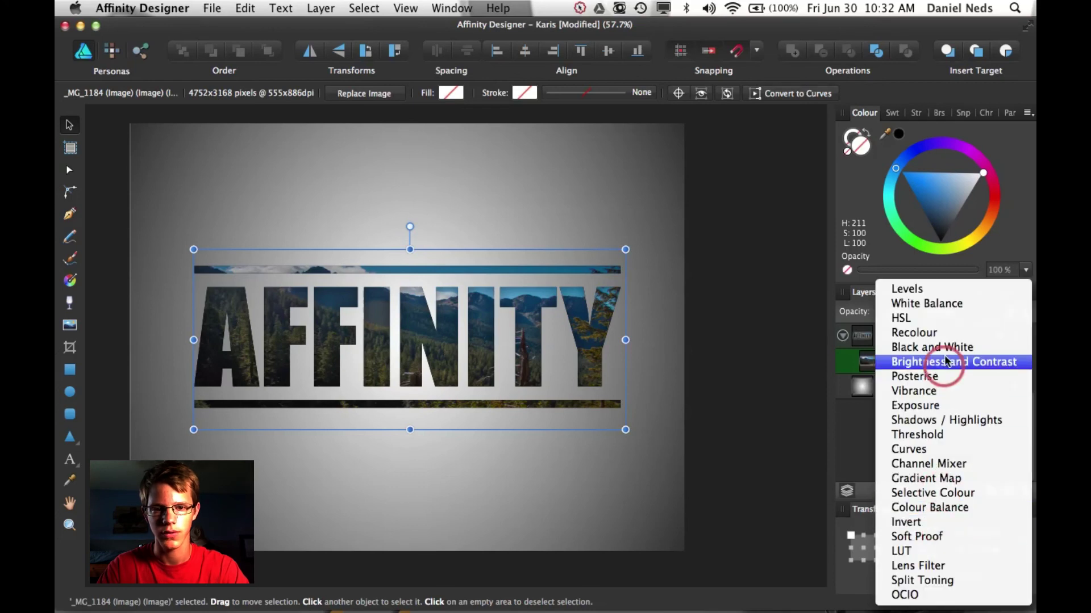
{"action": "key", "text": "Escape"}
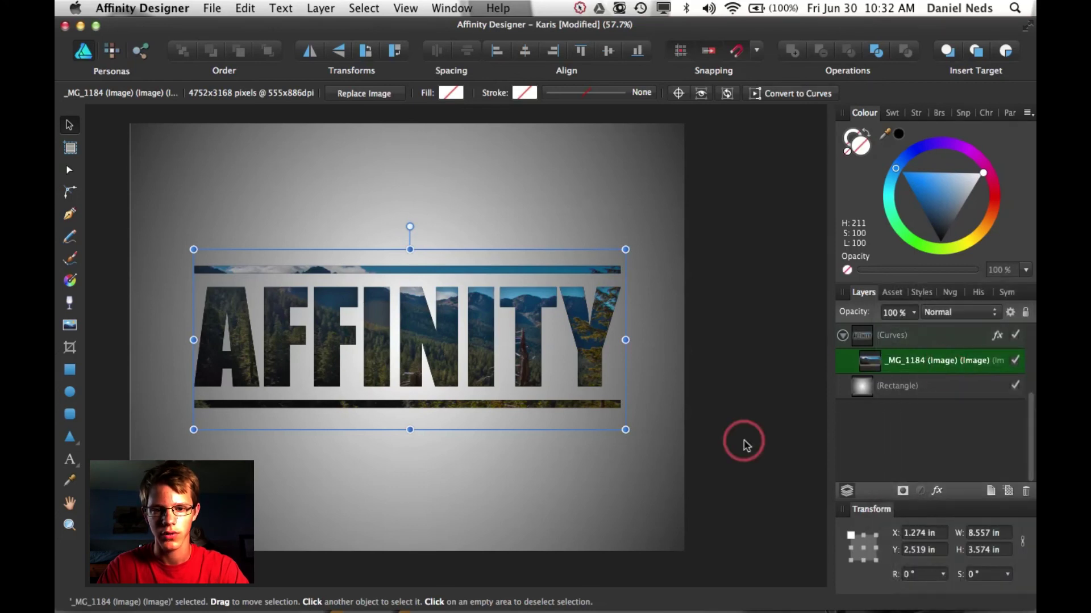
{"action": "left_click_drag", "start_coordinate": [633, 480], "coordinate": [687, 481]}
{"action": "left_click", "coordinate": [532, 427]}
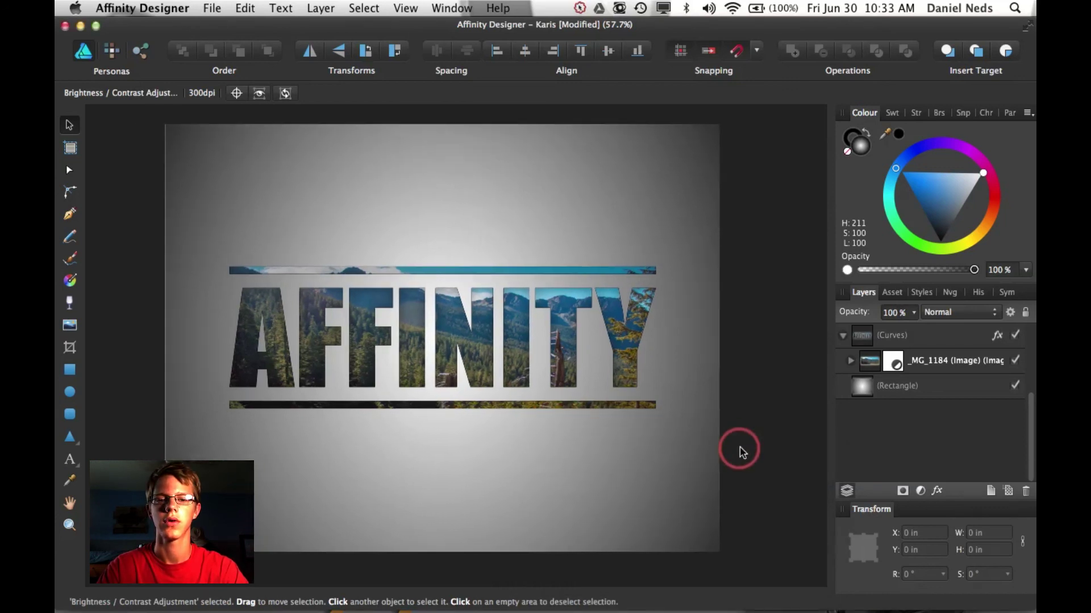
{"action": "left_click_drag", "start_coordinate": [914, 393], "coordinate": [871, 369]}
{"action": "left_click", "coordinate": [844, 337]}
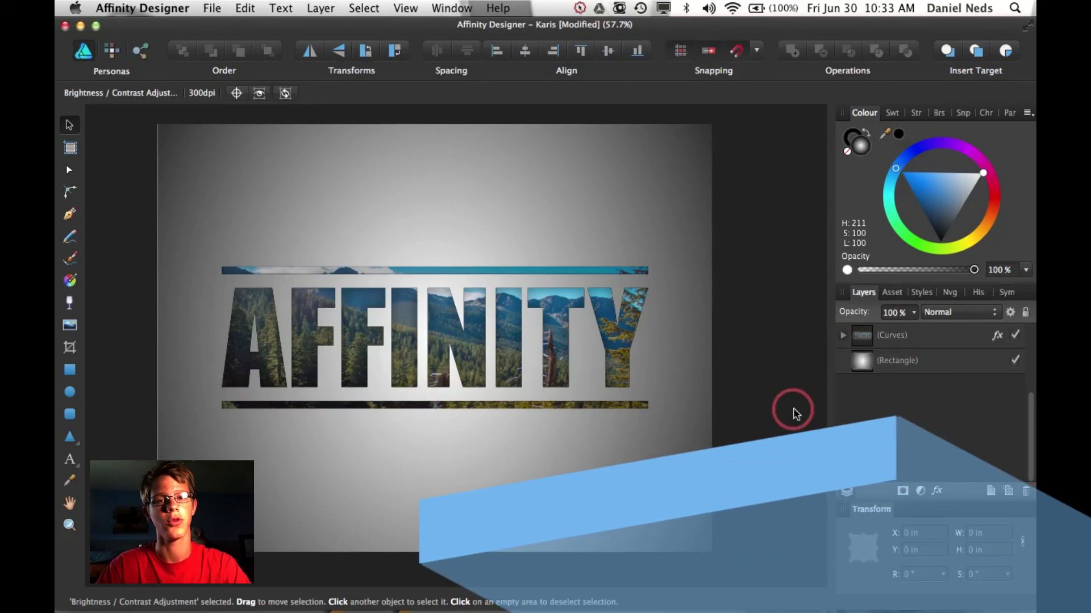
{"action": "scroll", "coordinate": [652, 400], "scroll_direction": "down", "scroll_amount": 1}
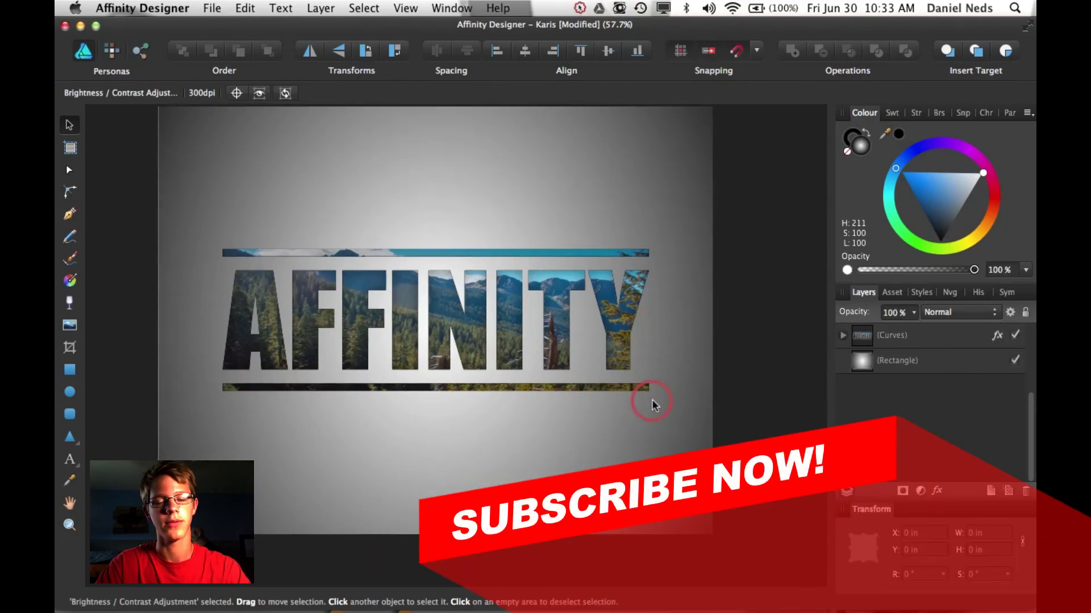
{"action": "scroll", "coordinate": [652, 400], "scroll_direction": "up", "scroll_amount": 2}
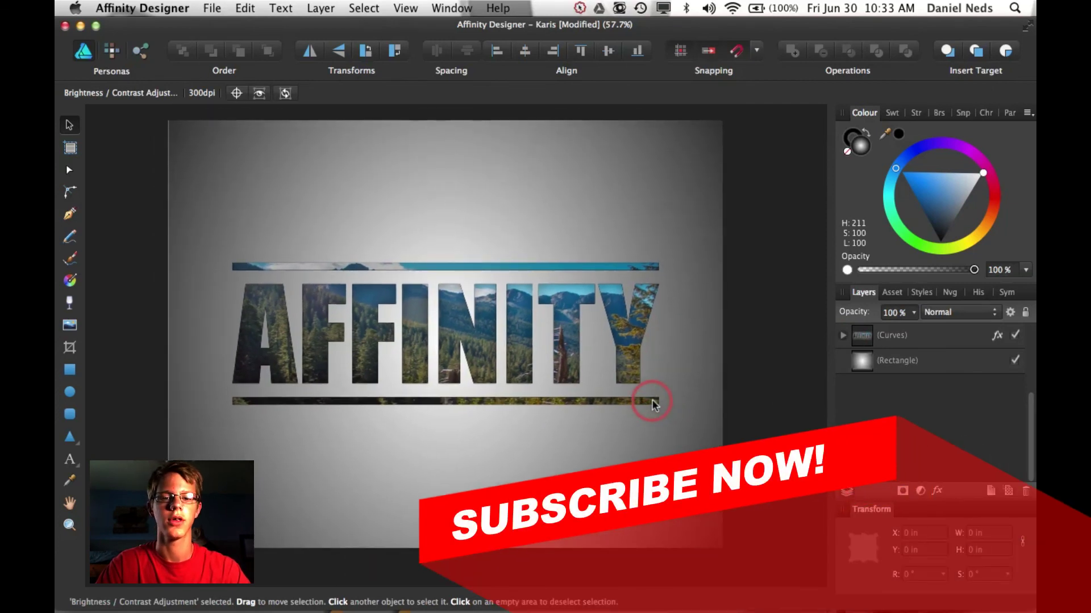